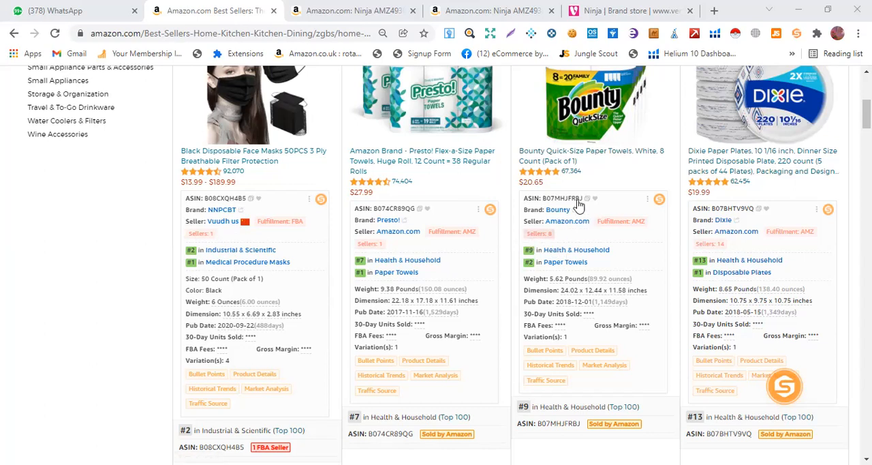
# Open the Bounty Quick-Size Paper Towels listing from the best sellers in a new tab and switch to it
pyautogui.scroll(1, 593, 198)
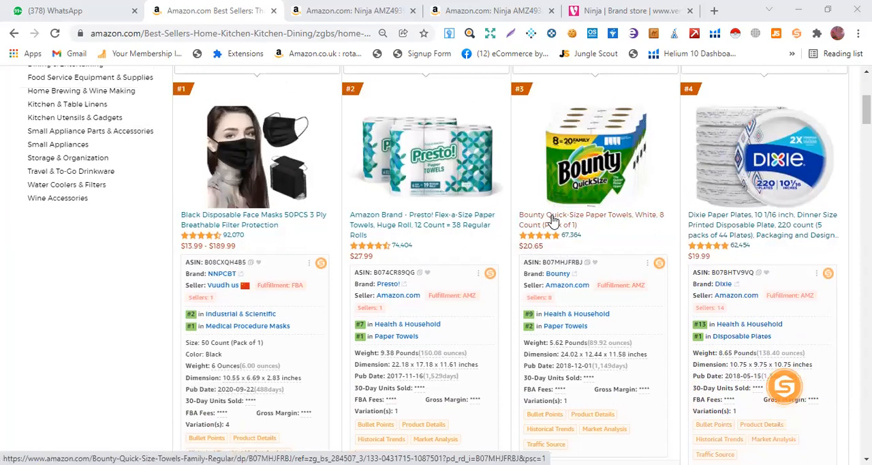
pyautogui.rightClick(553, 220)
pyautogui.click(579, 226)
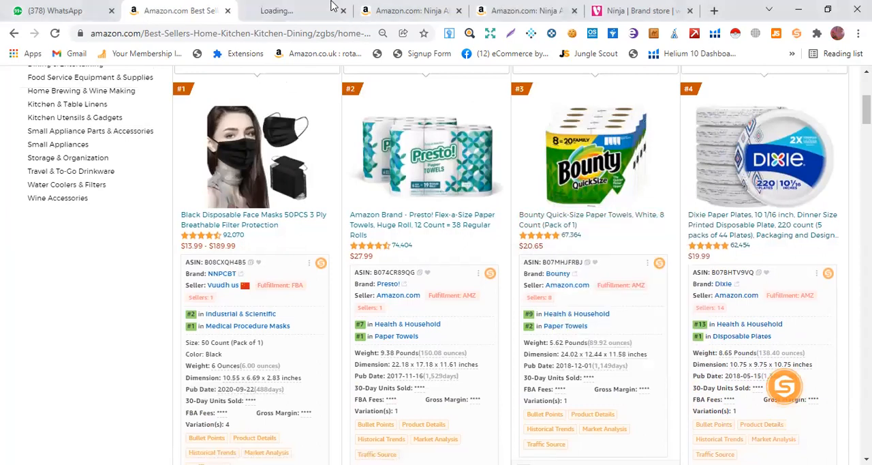
pyautogui.click(297, 10)
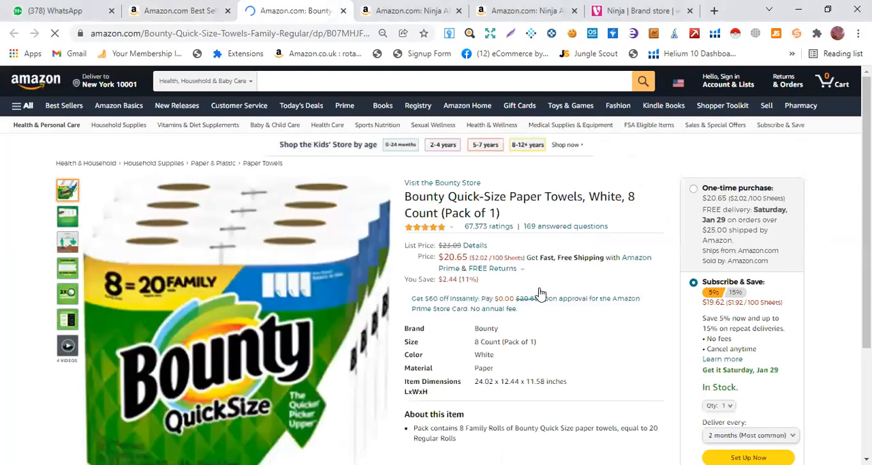
# Examine the Bounty paper towels listing's price, ratings, item specifications and description
pyautogui.scroll(-1, 524, 269)
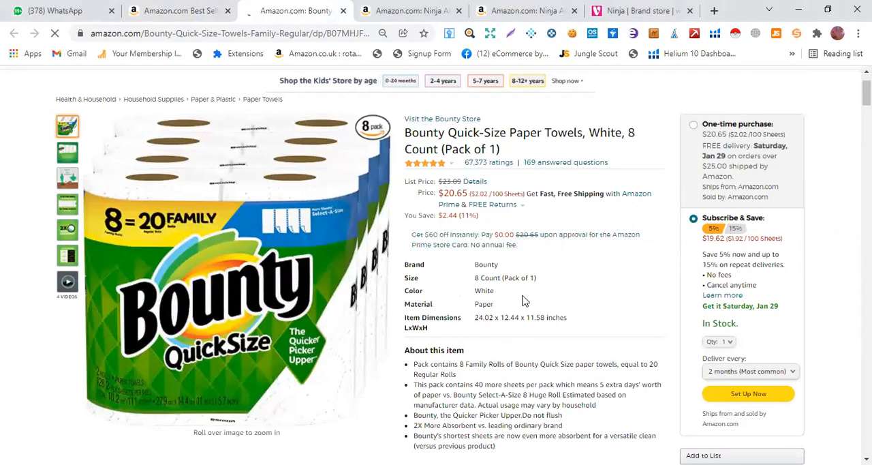
pyautogui.scroll(-4, 500, 265)
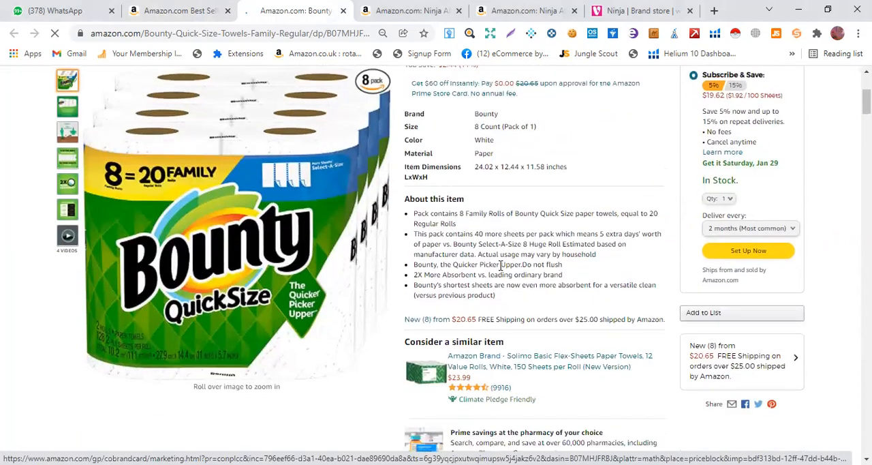
pyautogui.scroll(-1, 503, 265)
pyautogui.scroll(3, 596, 226)
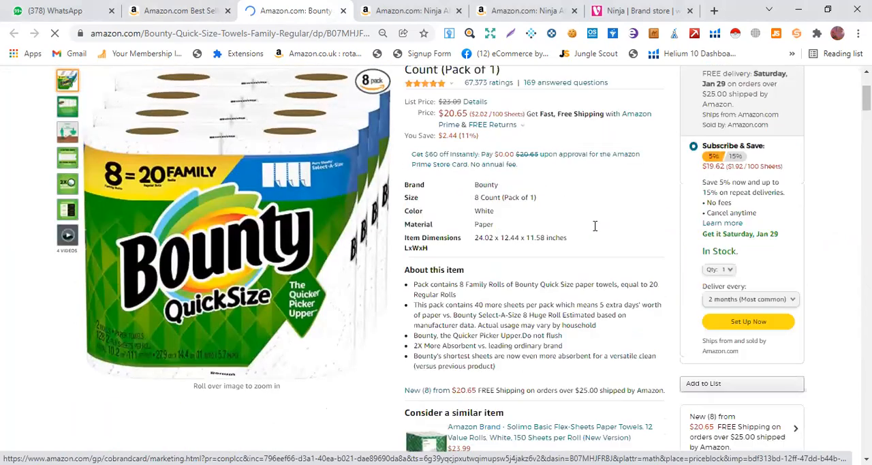
pyautogui.scroll(1, 477, 116)
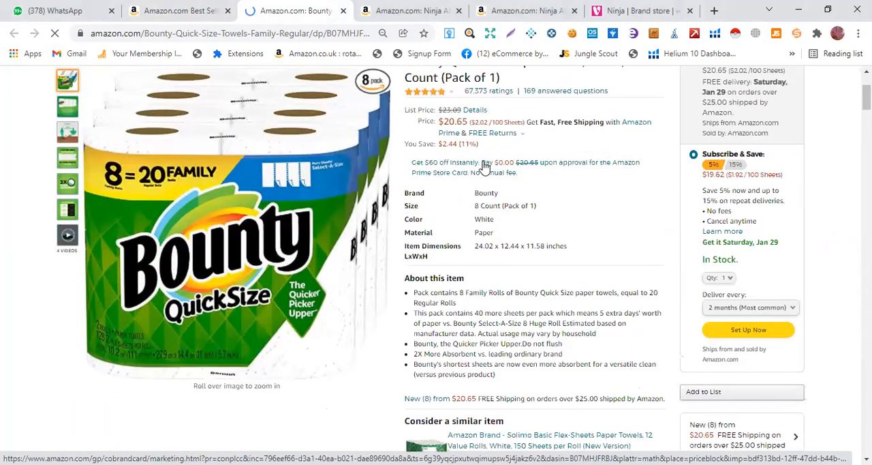
pyautogui.scroll(-2, 650, 311)
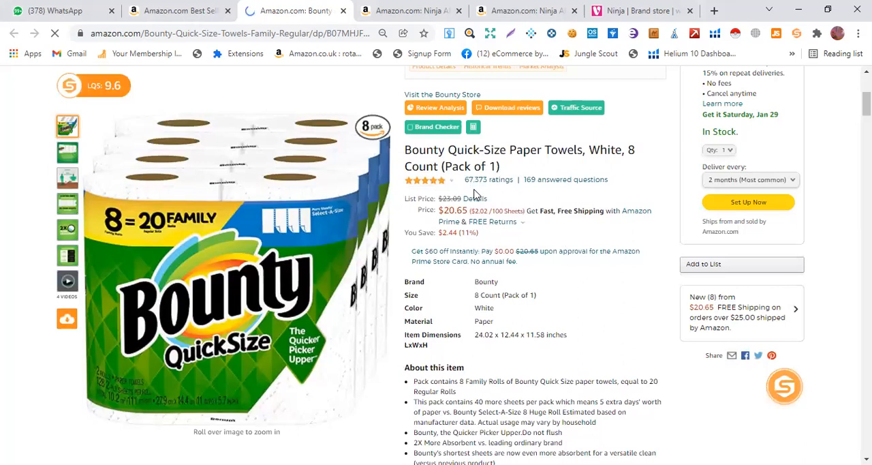
pyautogui.scroll(-3, 477, 198)
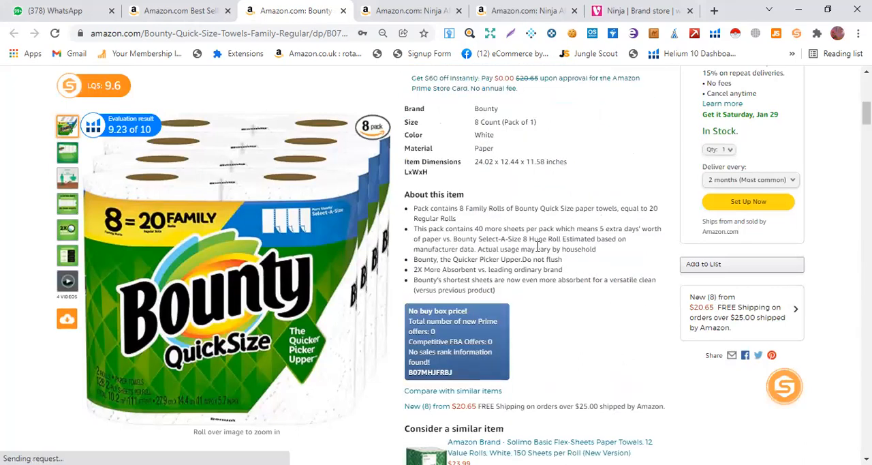
# Set the listing's price history chart to the Year range and inspect the Amazon price curve
pyautogui.scroll(-10, 567, 208)
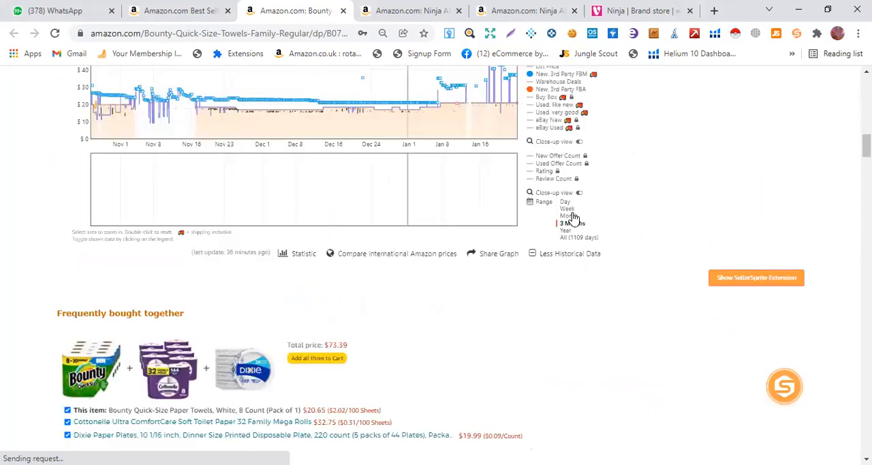
pyautogui.scroll(1, 572, 217)
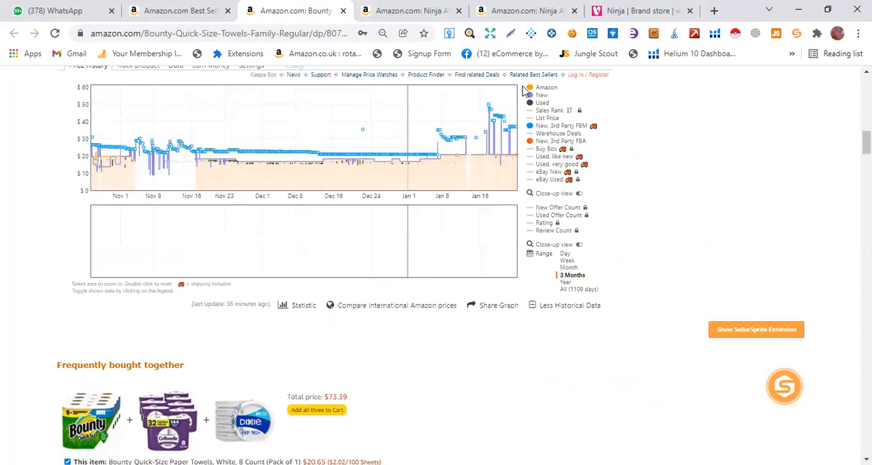
pyautogui.moveTo(531, 92)
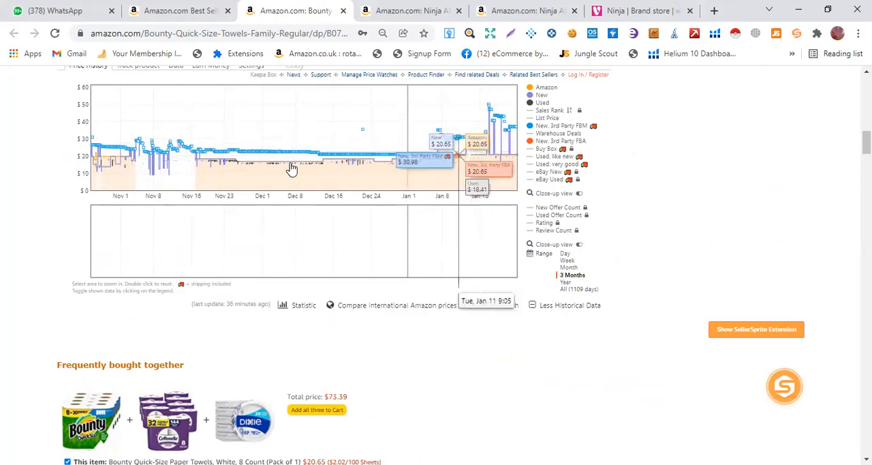
pyautogui.click(565, 282)
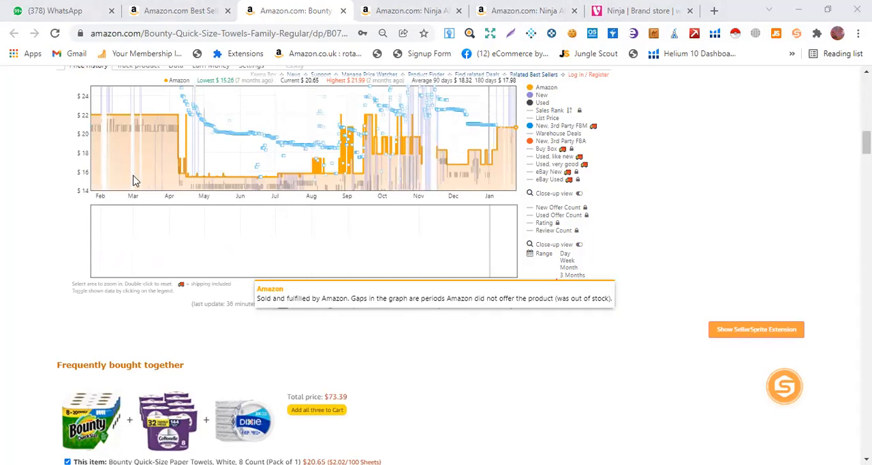
pyautogui.click(533, 92)
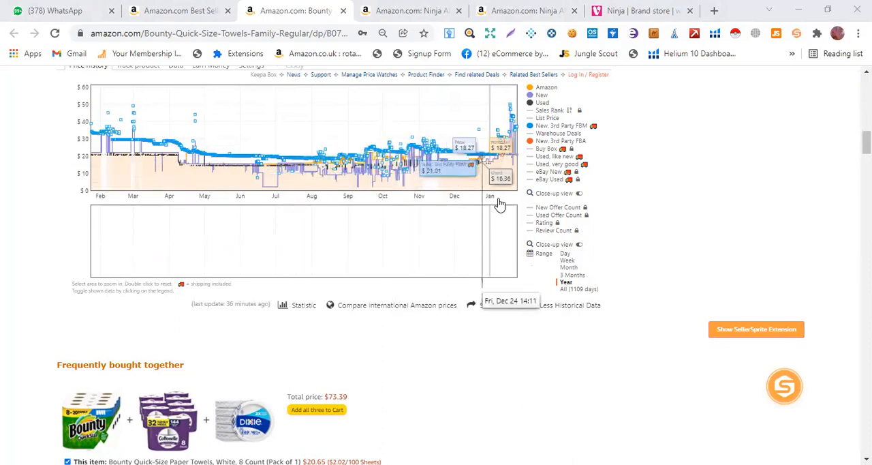
# Review the listing's seller, fulfillment, category rank and offer details above the product title and price
pyautogui.scroll(4, 466, 205)
pyautogui.scroll(6, 512, 243)
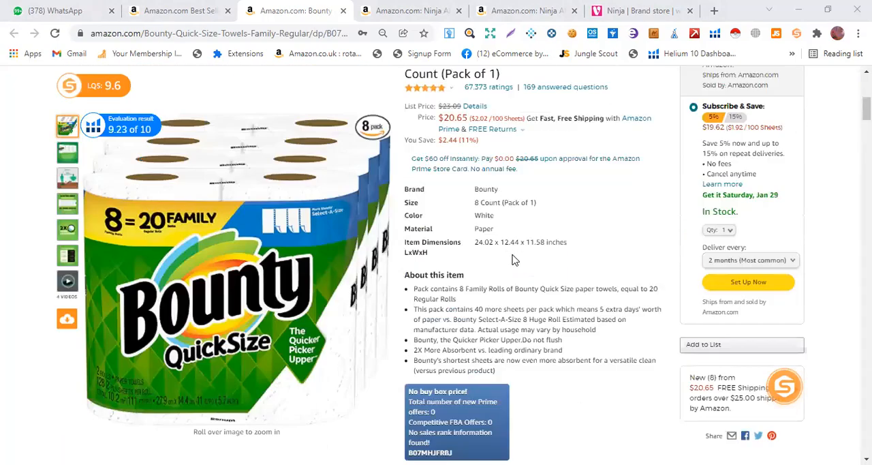
pyautogui.scroll(-3, 578, 292)
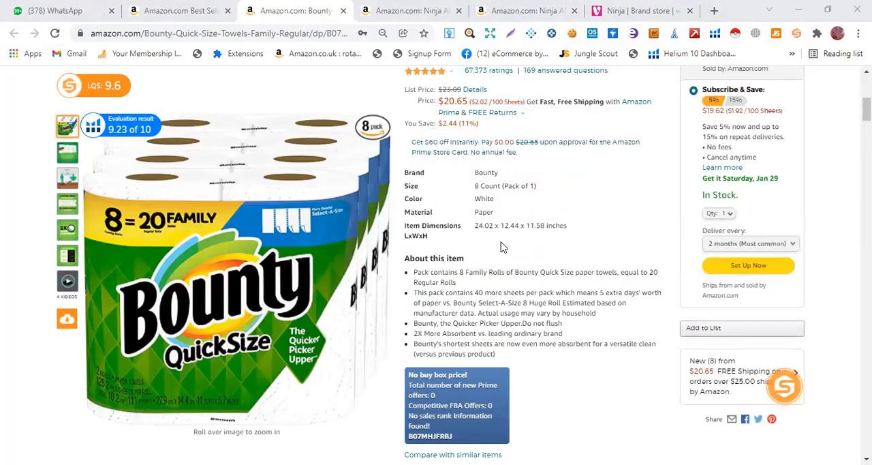
pyautogui.scroll(4, 532, 252)
pyautogui.scroll(2, 444, 232)
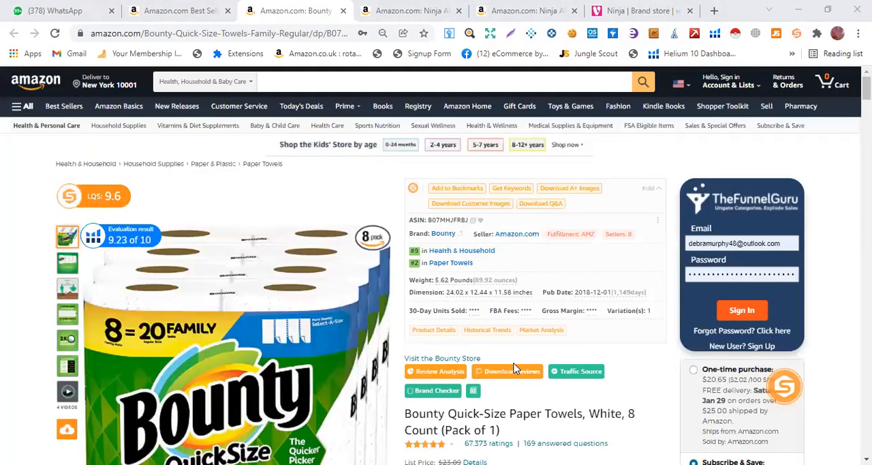
pyautogui.scroll(-4, 477, 382)
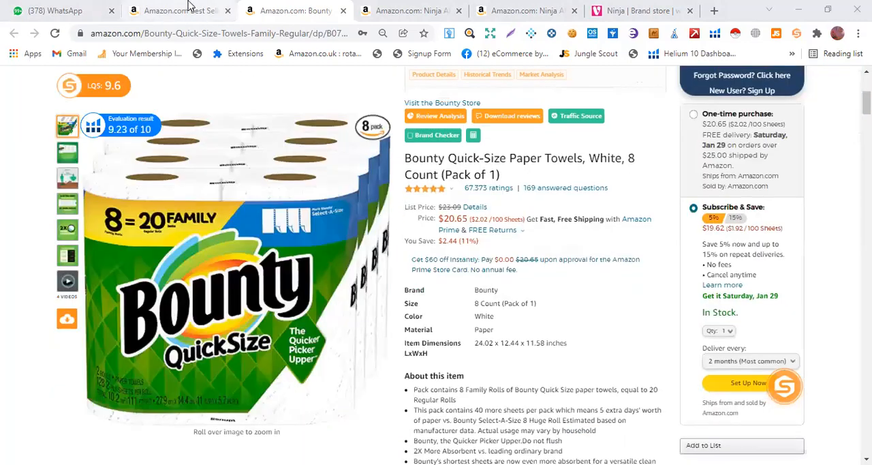
# Return to the best sellers list and preview the product details of the Presto! paper towels
pyautogui.click(190, 7)
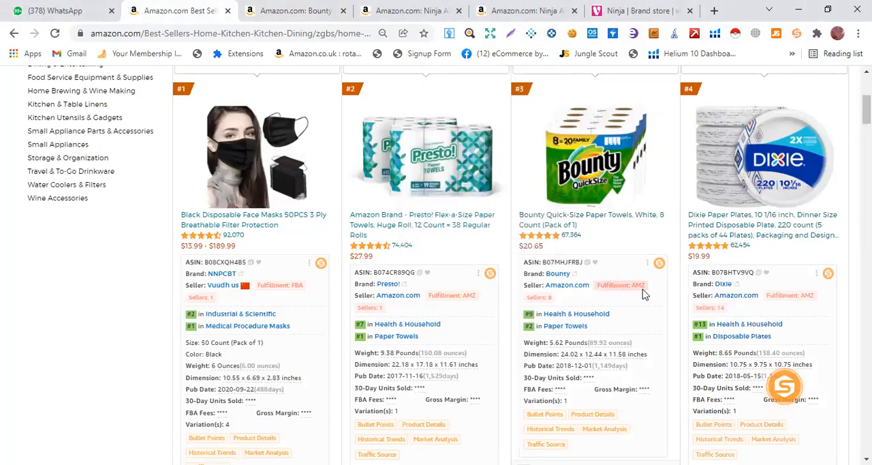
pyautogui.scroll(-1, 644, 293)
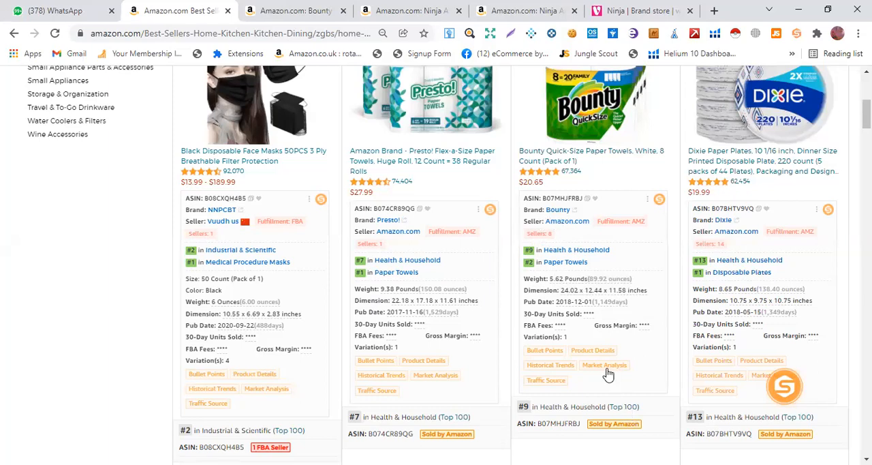
pyautogui.moveTo(586, 354)
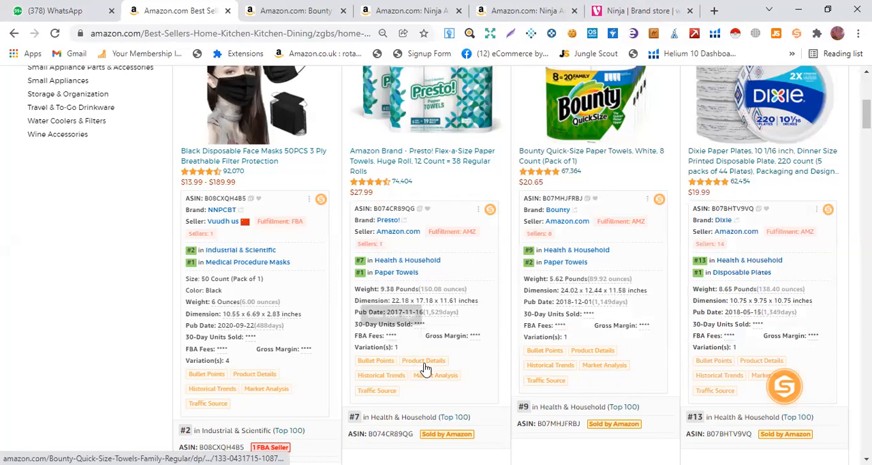
pyautogui.moveTo(424, 368)
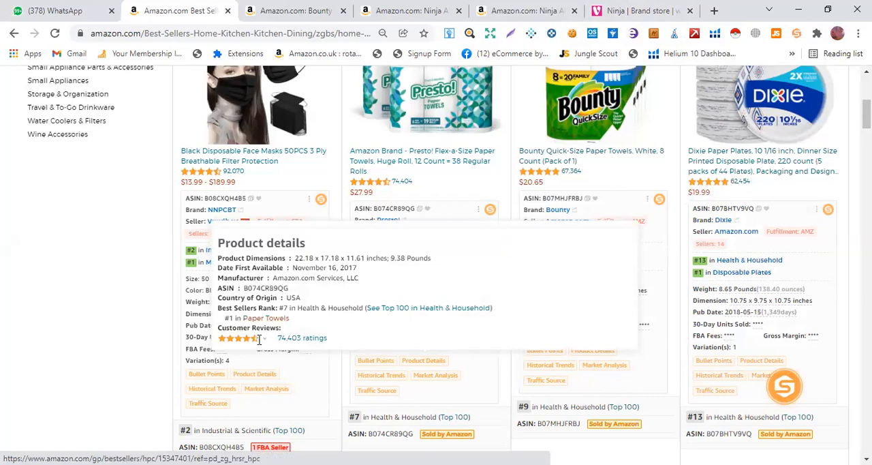
# Preview the product details of the Dixie paper plates in the best sellers list
pyautogui.scroll(-2, 767, 273)
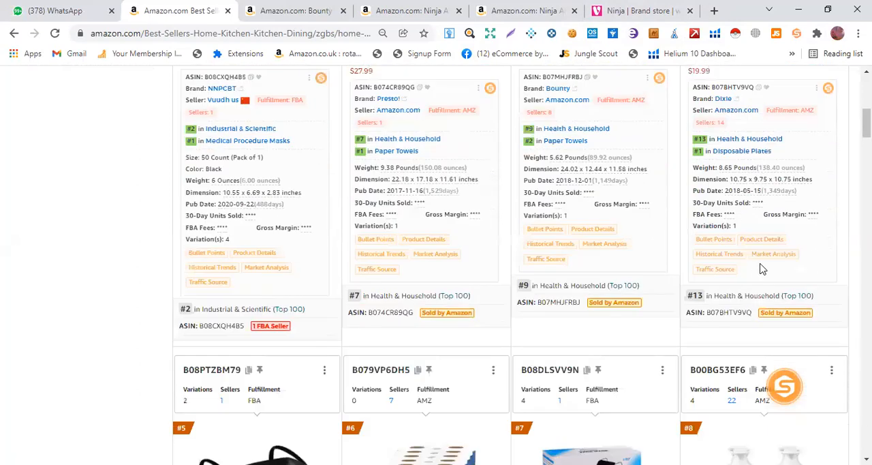
pyautogui.moveTo(768, 240)
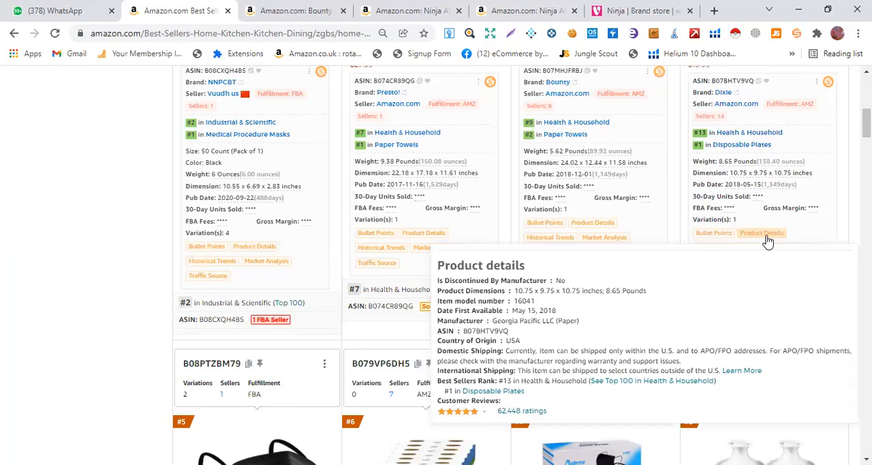
pyautogui.scroll(2, 618, 243)
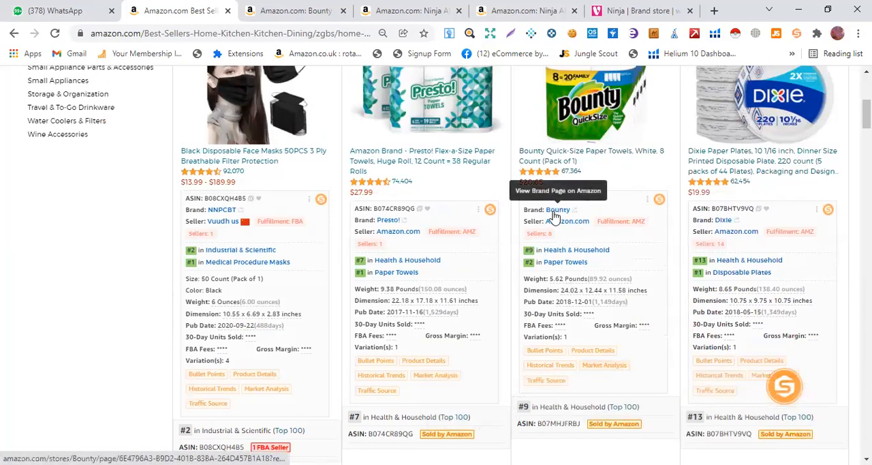
# Open a new browser tab and look through the recent Google search suggestions
pyautogui.click(715, 10)
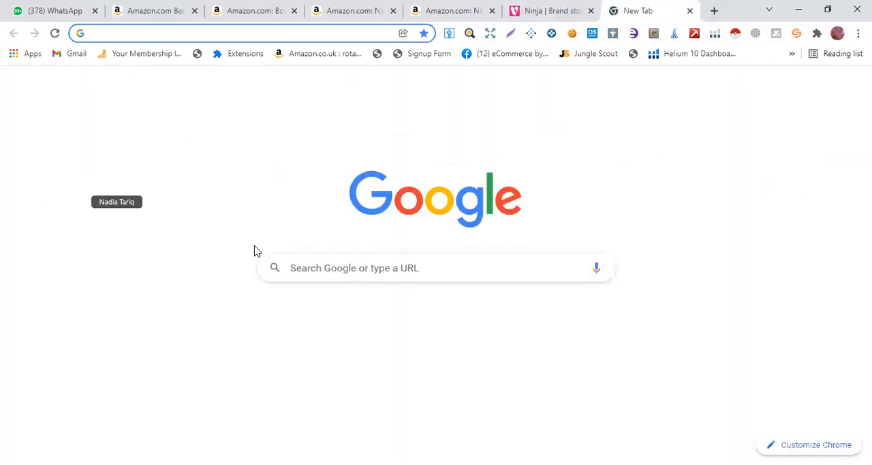
pyautogui.click(309, 266)
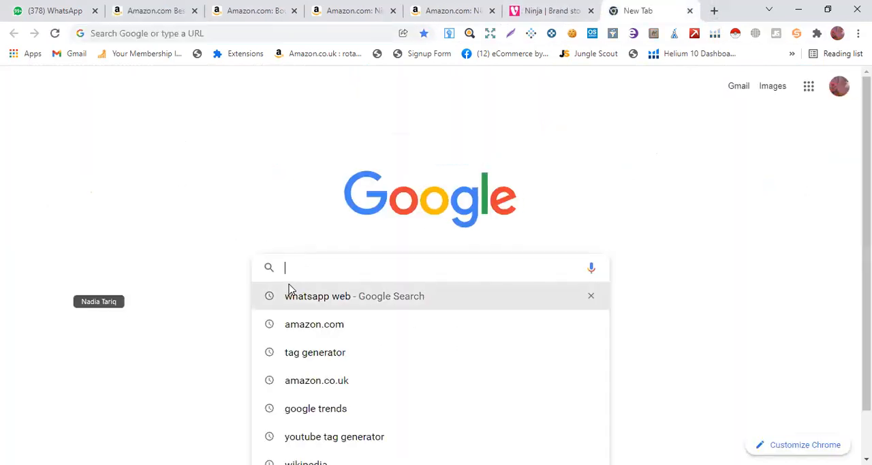
pyautogui.scroll(-1, 310, 283)
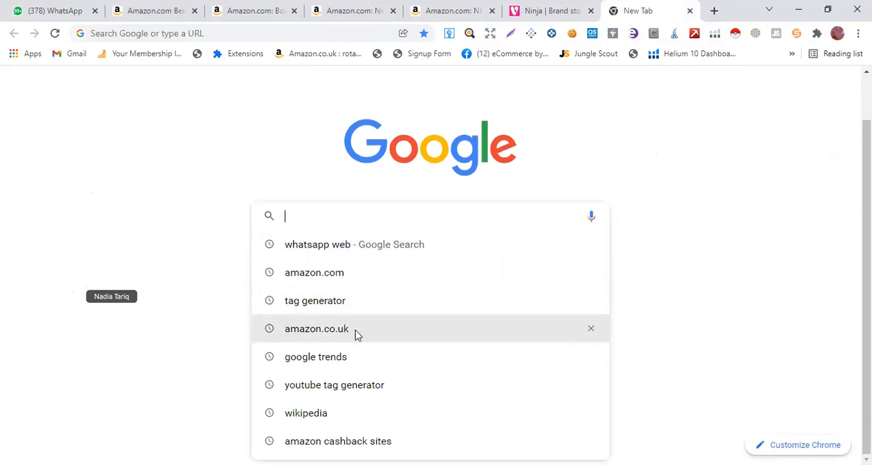
pyautogui.scroll(1, 314, 195)
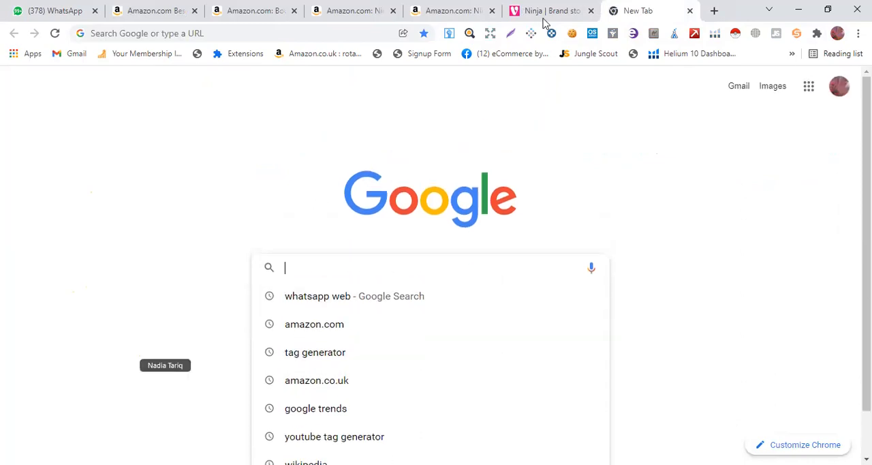
# Switch to the Ninja brand store on very.co.uk and browse its products, prices and availability
pyautogui.click(469, 10)
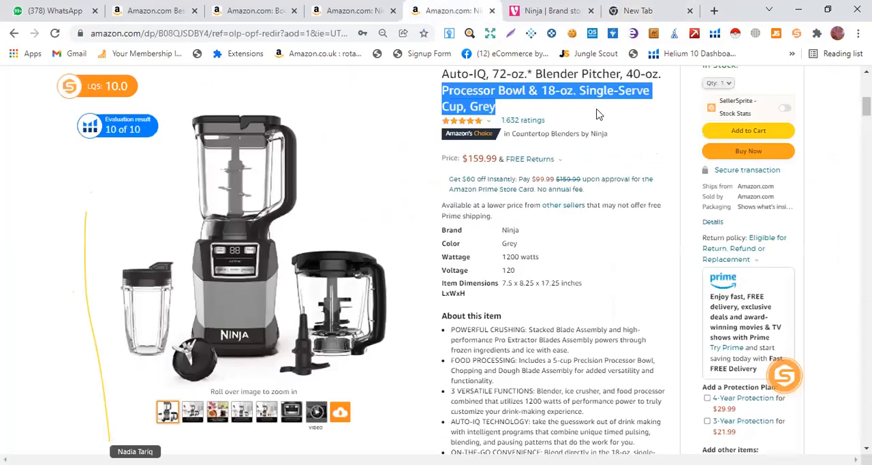
pyautogui.click(560, 8)
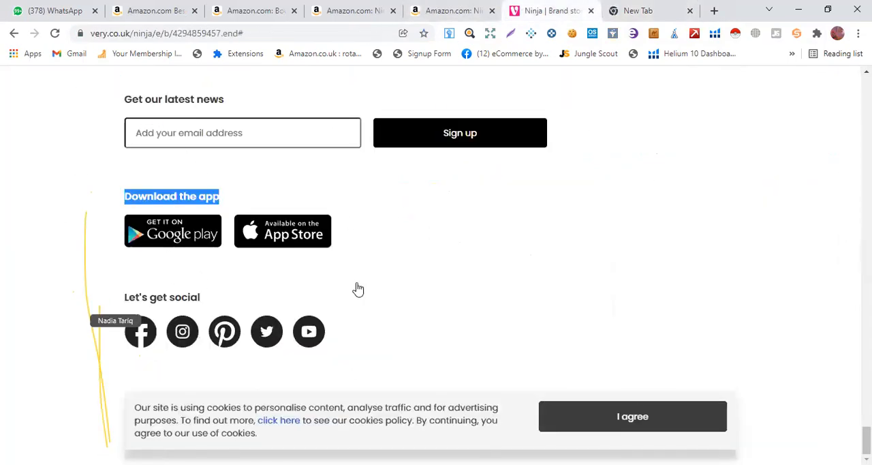
pyautogui.scroll(20, 405, 276)
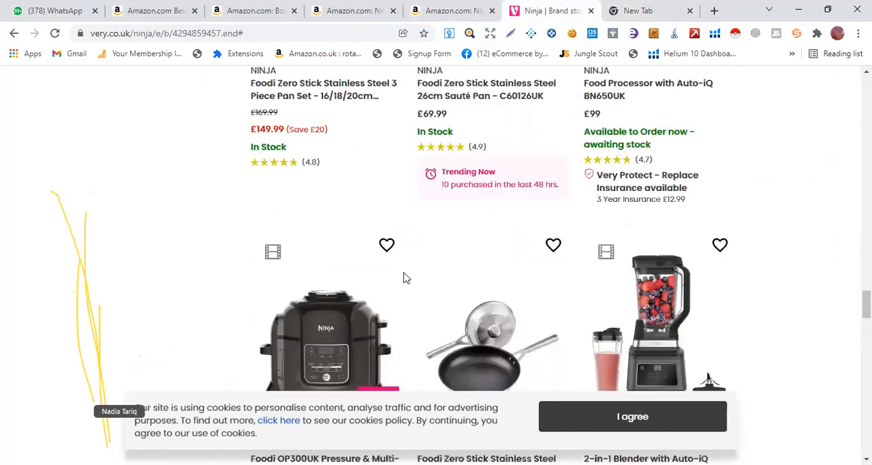
pyautogui.scroll(20, 404, 278)
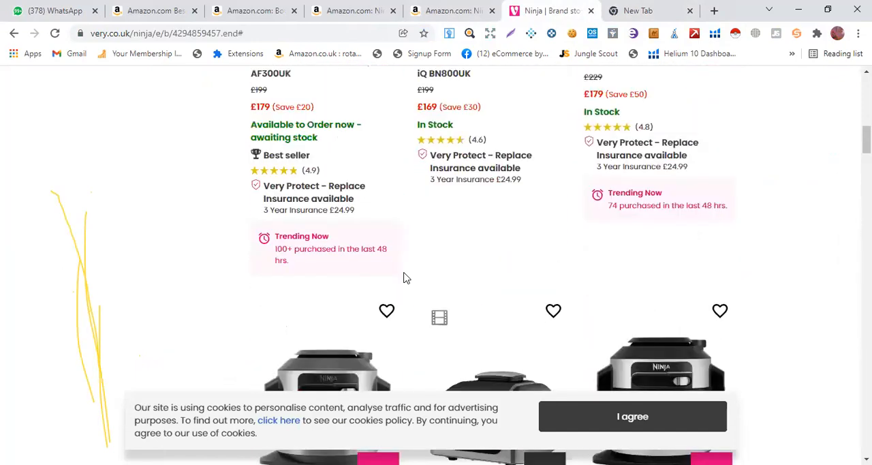
pyautogui.scroll(5, 405, 277)
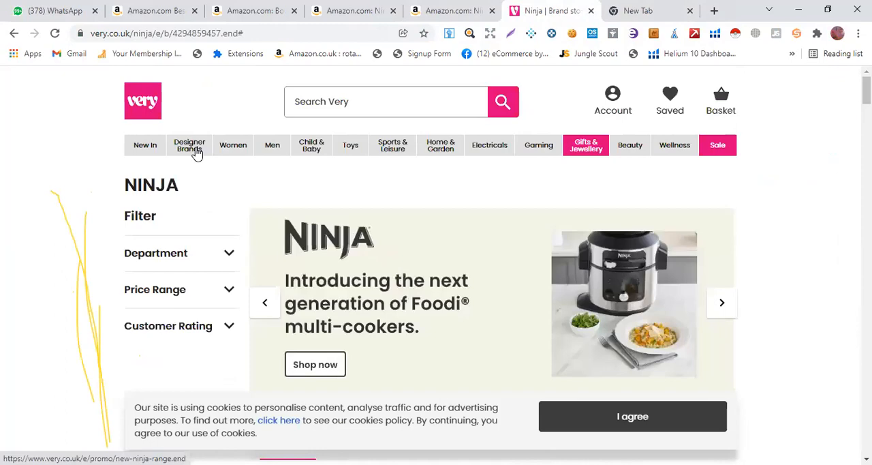
pyautogui.scroll(-10, 218, 222)
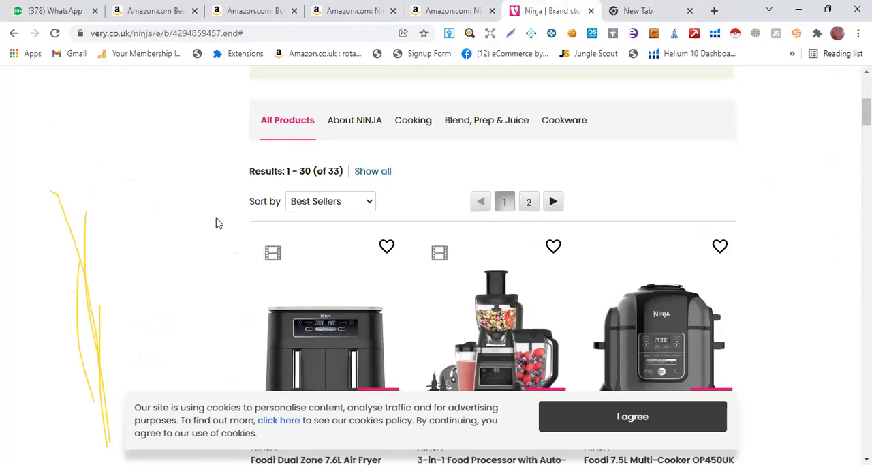
pyautogui.scroll(-10, 220, 223)
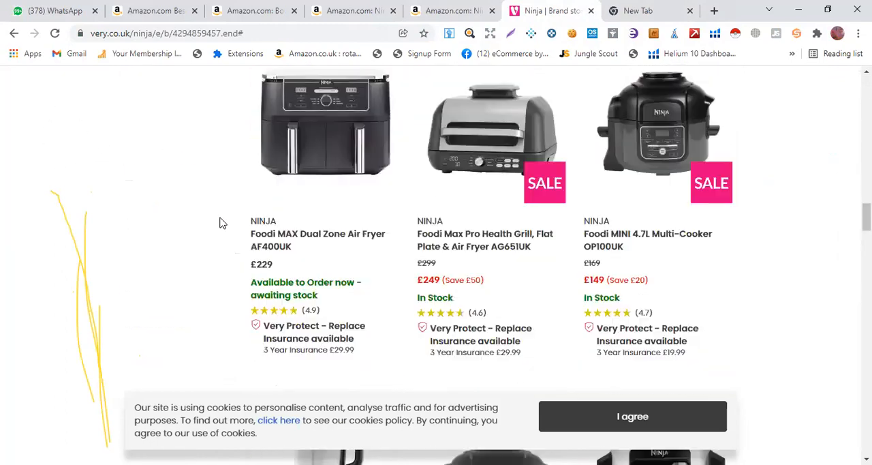
# Examine the rest of the Ninja product range for prices, sale offers and stock status, down to the page footer
pyautogui.scroll(-10, 220, 222)
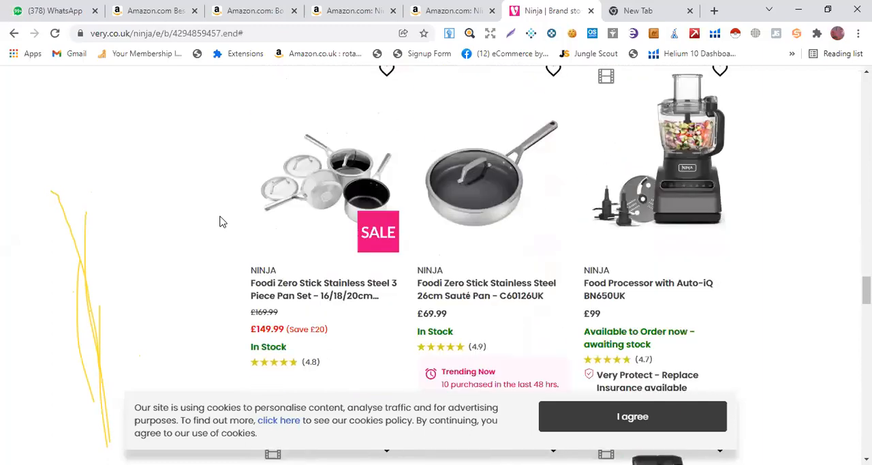
pyautogui.scroll(-10, 220, 222)
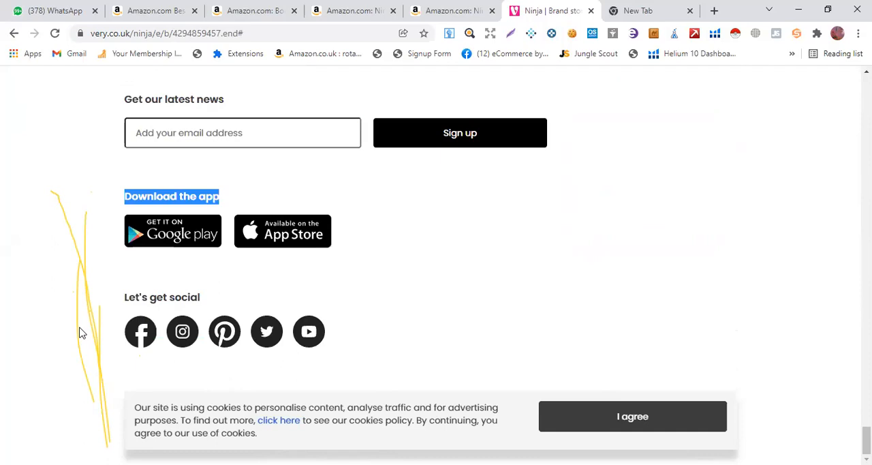
pyautogui.click(125, 199)
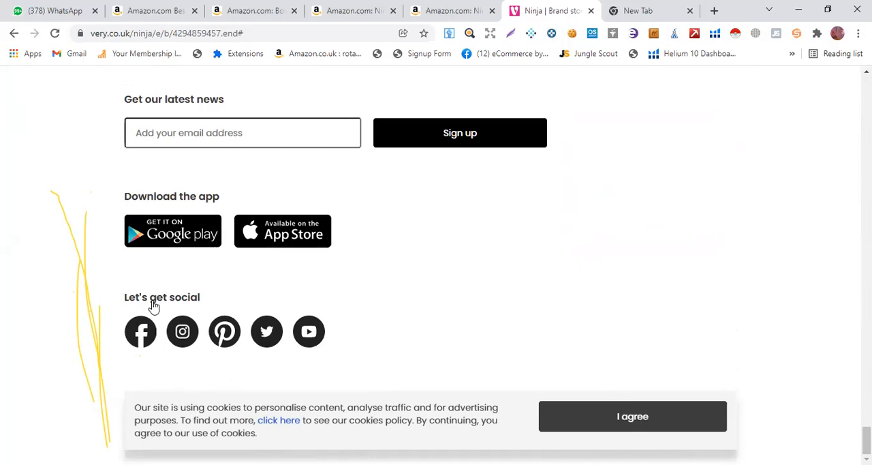
pyautogui.scroll(10, 261, 277)
pyautogui.scroll(15, 261, 277)
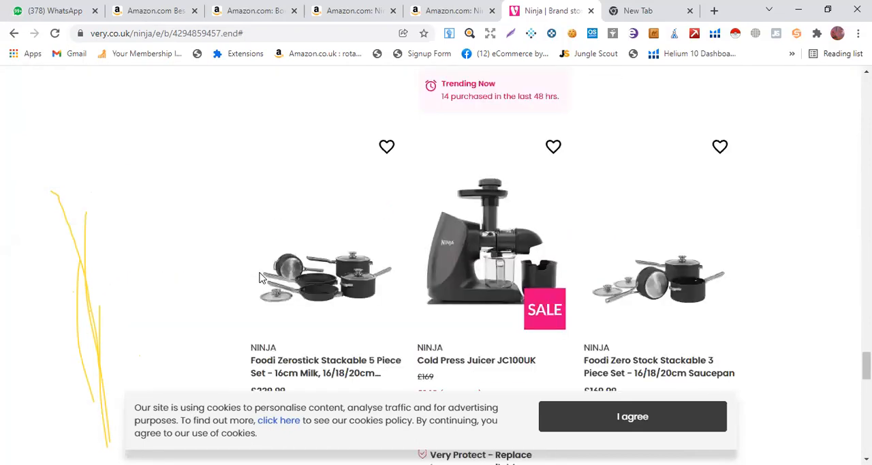
pyautogui.scroll(5, 261, 278)
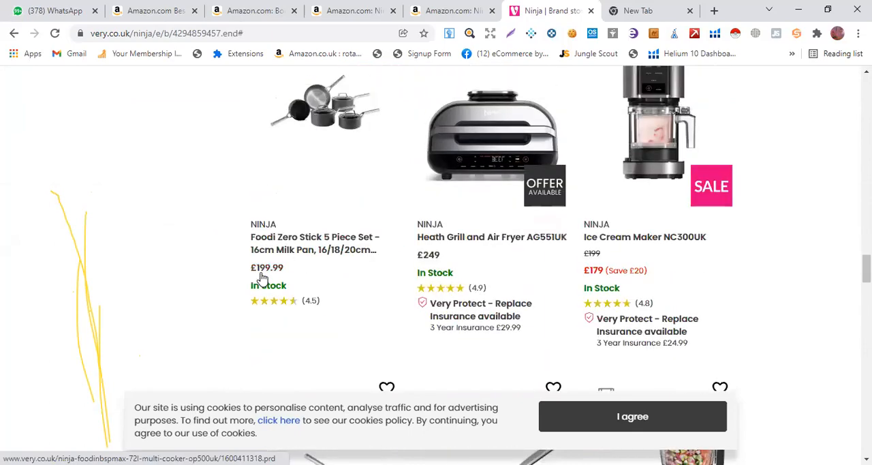
pyautogui.scroll(15, 261, 277)
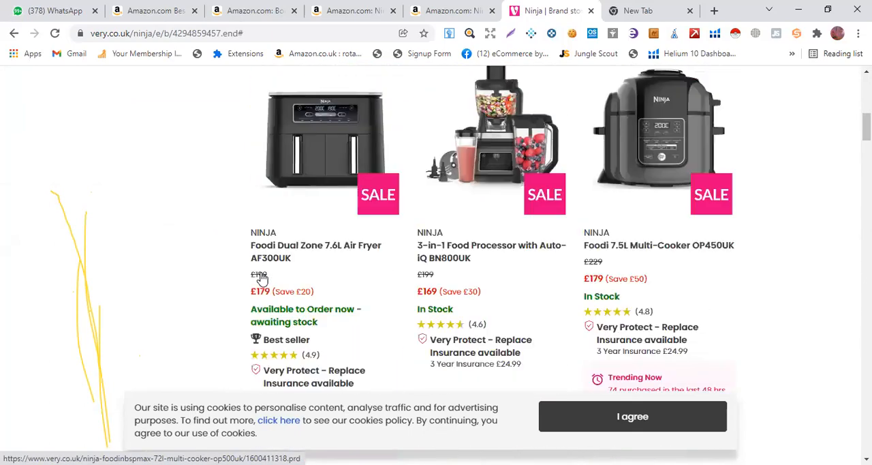
pyautogui.scroll(4, 261, 277)
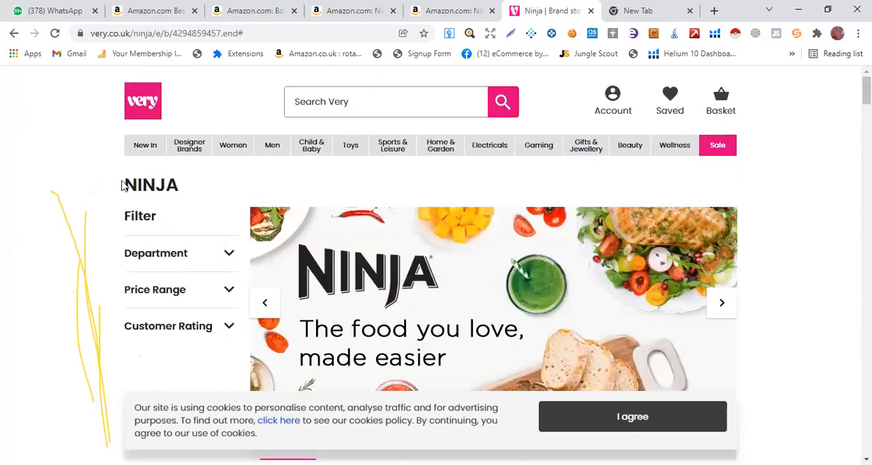
# Highlight the Ninja brand heading and look over the store's listed products once more
pyautogui.moveTo(178, 190); pyautogui.dragTo(107, 198)
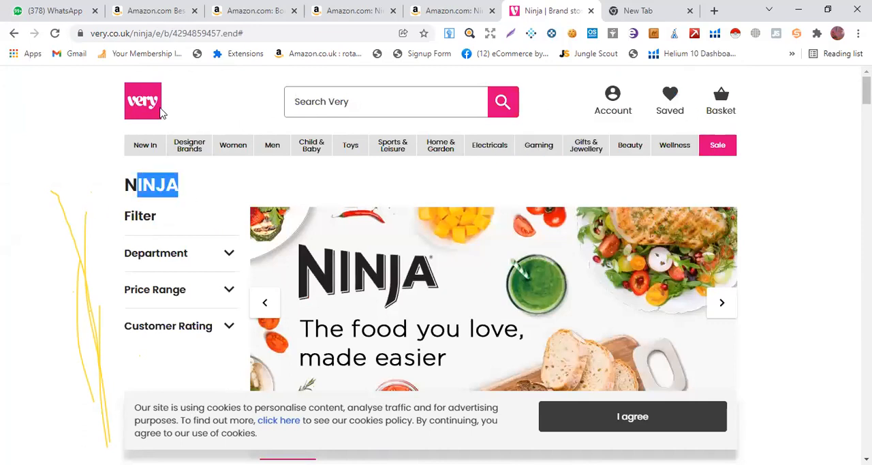
pyautogui.scroll(-10, 248, 208)
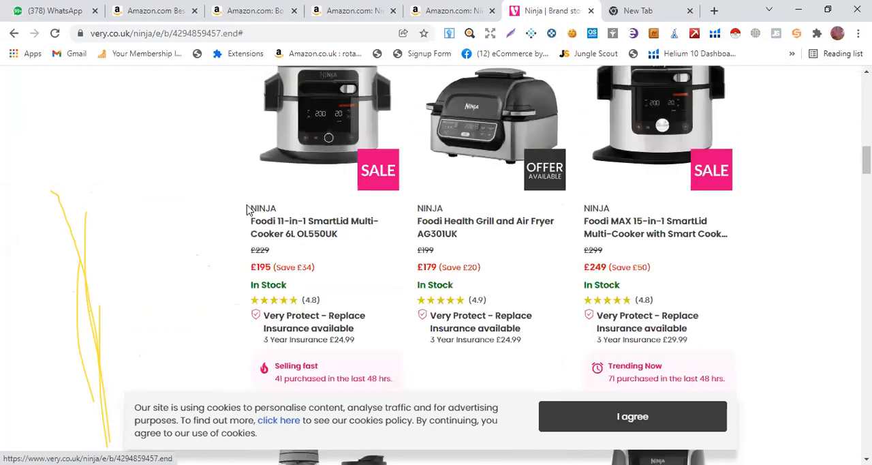
pyautogui.scroll(-8, 248, 208)
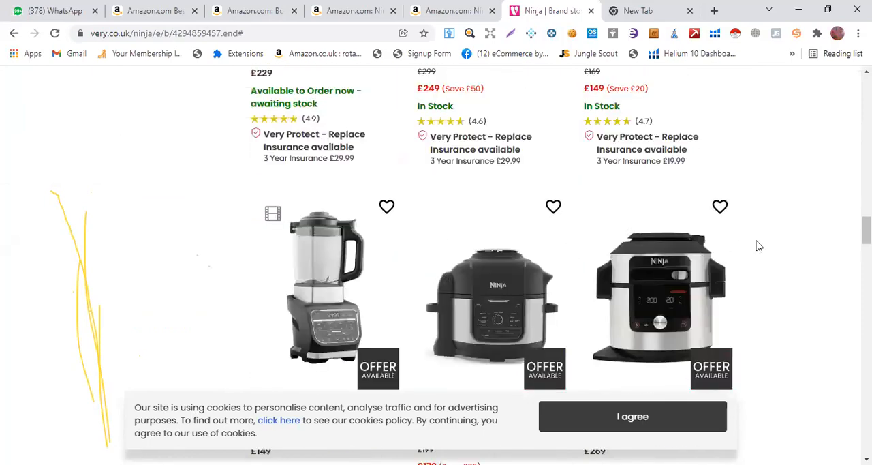
pyautogui.moveTo(866, 230); pyautogui.dragTo(867, 440)
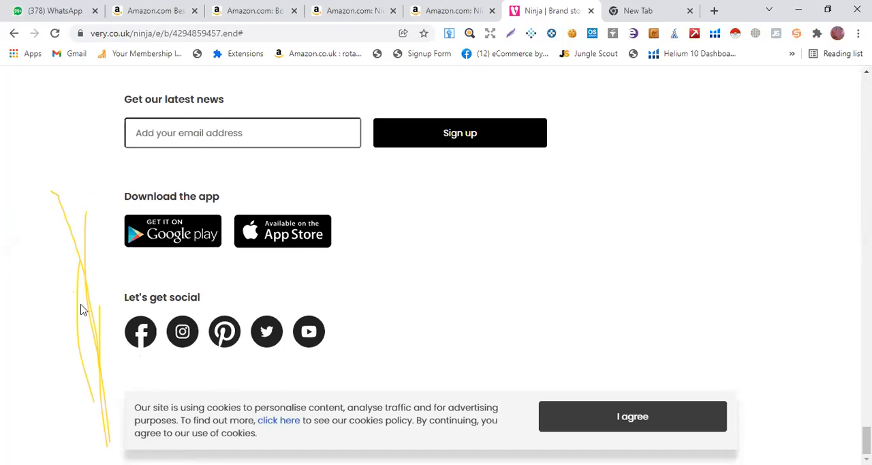
pyautogui.click(621, 12)
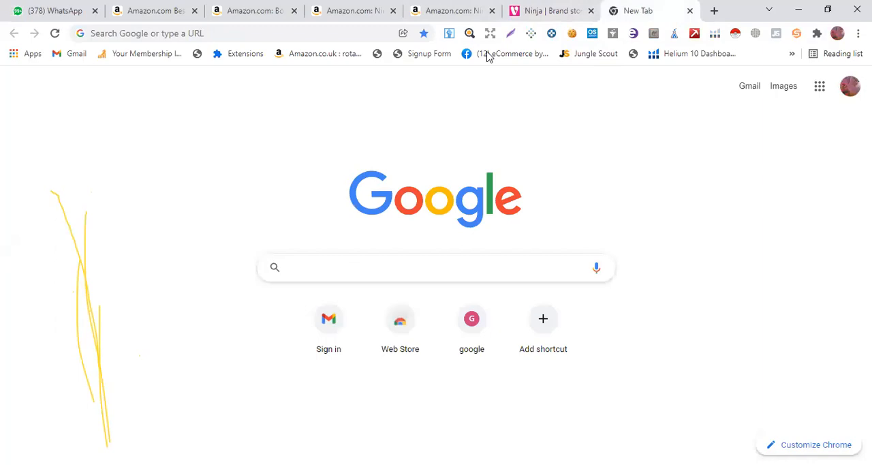
pyautogui.click(555, 11)
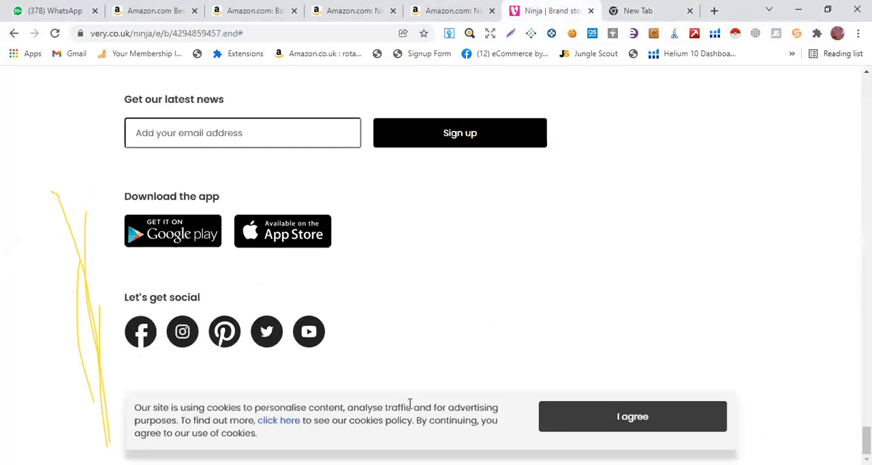
pyautogui.scroll(15, 419, 395)
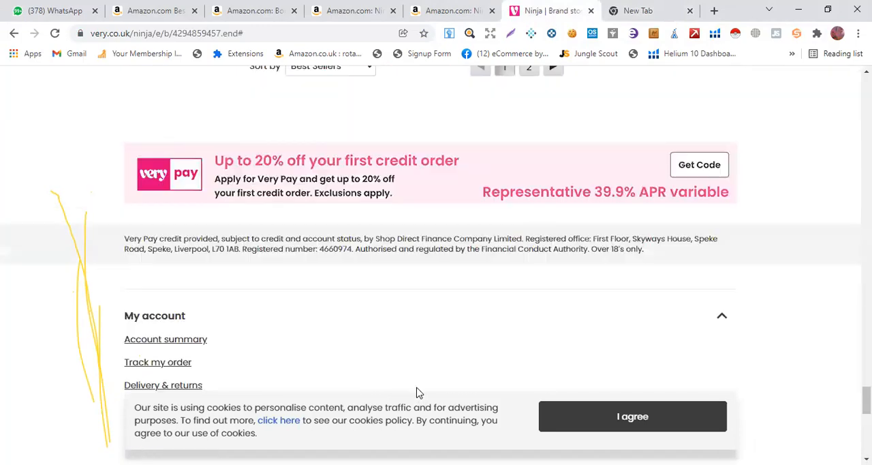
pyautogui.scroll(10, 419, 393)
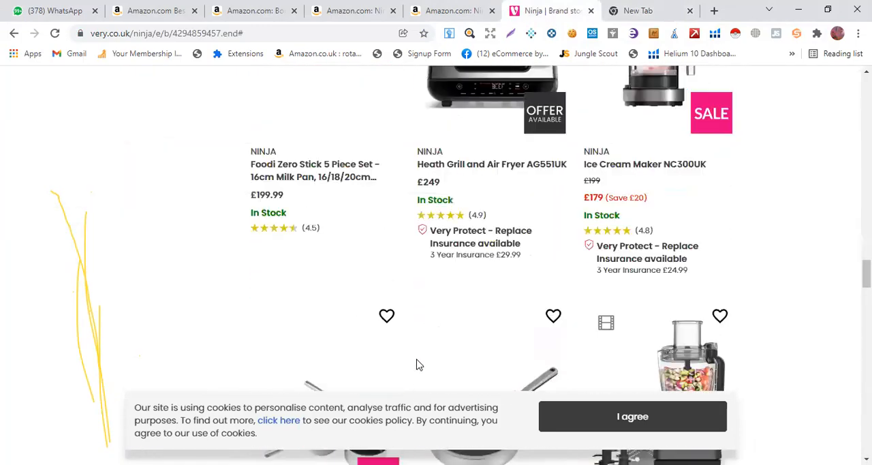
pyautogui.scroll(12, 419, 364)
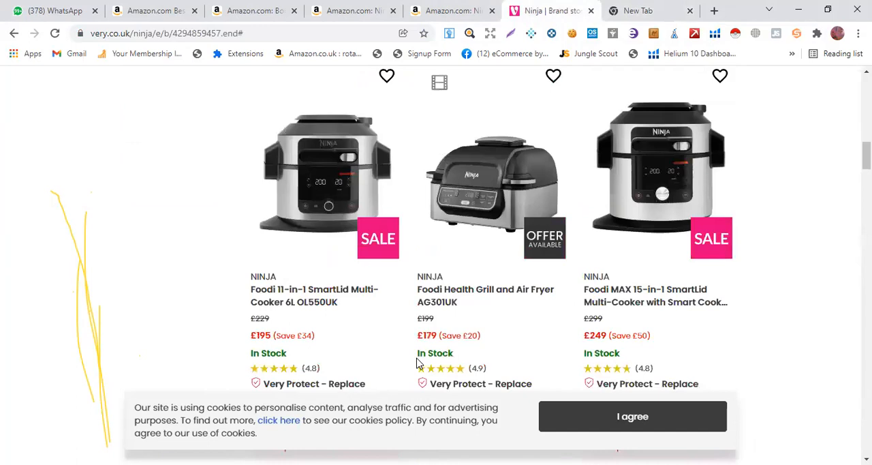
pyautogui.scroll(5, 418, 362)
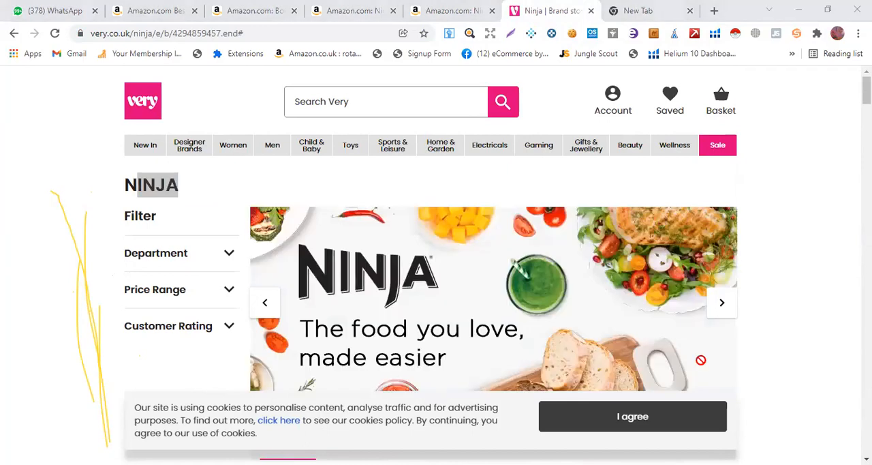
# Switch to Amazon Seller Central and open the page for adding a product
pyautogui.hotkey('alt', 'Tab')
pyautogui.click(847, 29)
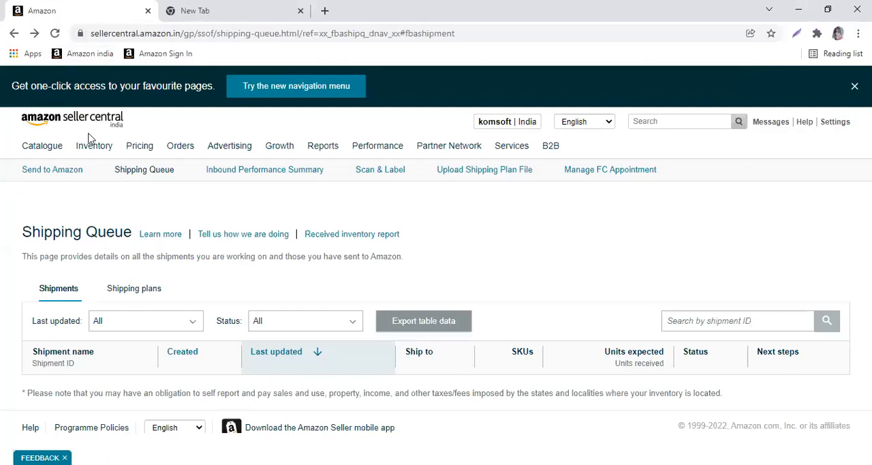
pyautogui.click(130, 146)
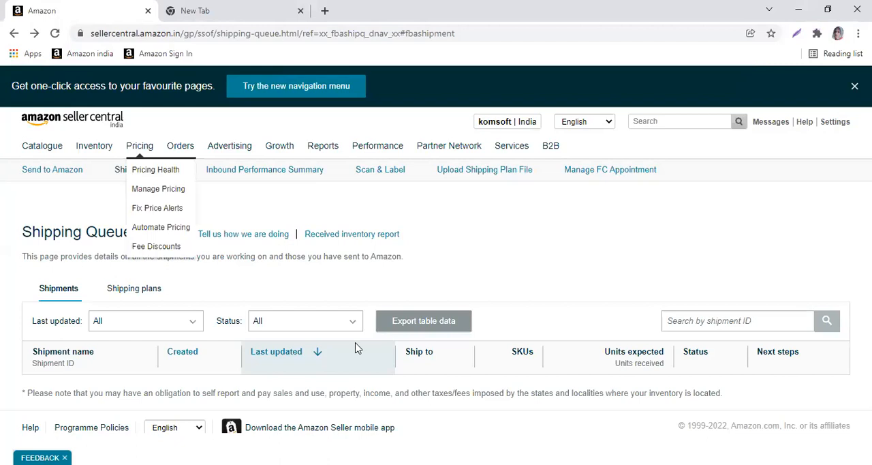
pyautogui.moveTo(94, 146)
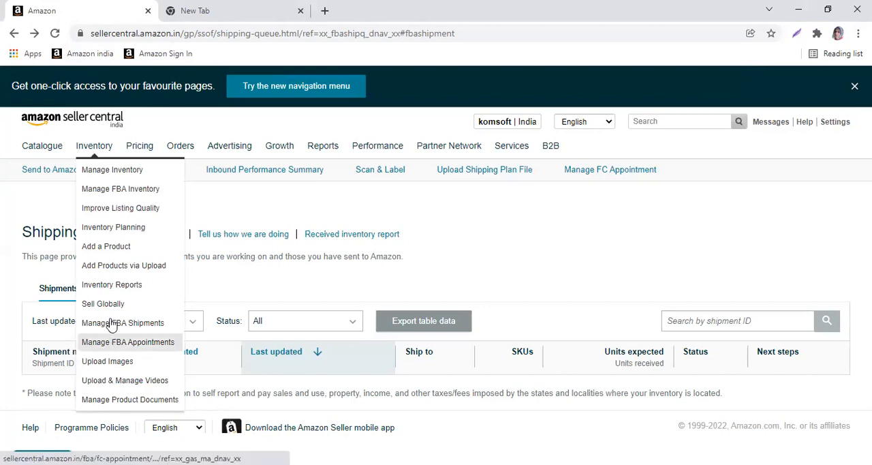
pyautogui.click(111, 252)
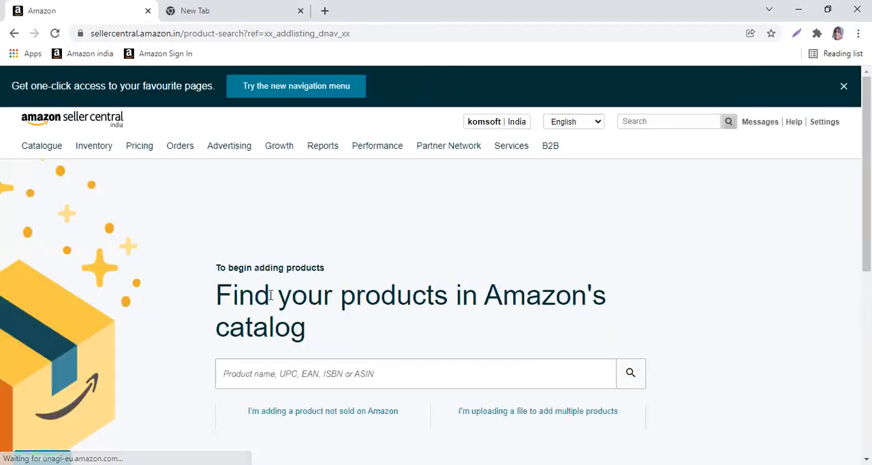
# Start adding a product not sold on Amazon and discard the unfinished Cookie Cutters listing
pyautogui.scroll(-2, 302, 240)
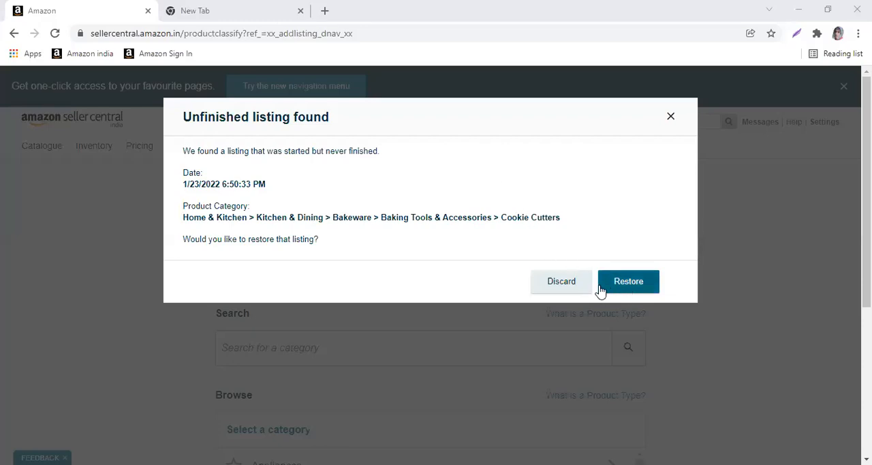
pyautogui.click(576, 285)
pyautogui.scroll(-1, 293, 249)
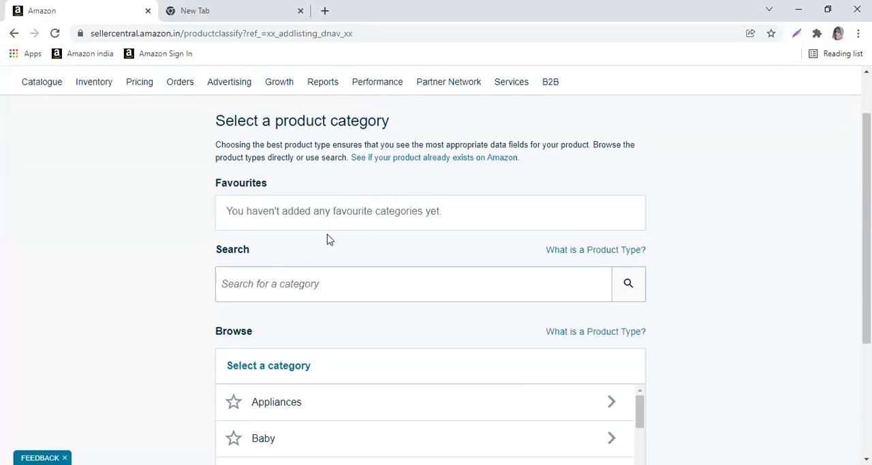
pyautogui.scroll(-1, 288, 245)
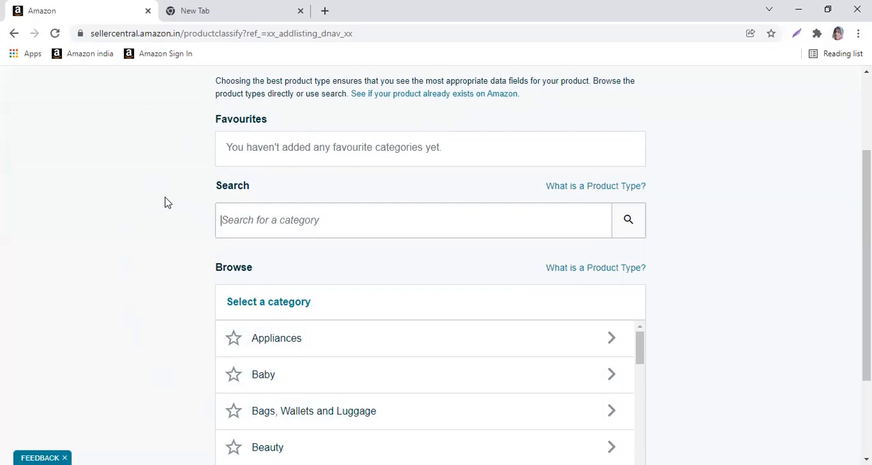
# Search the product categories for "cooliecutter"
pyautogui.write('cdoliecutter')
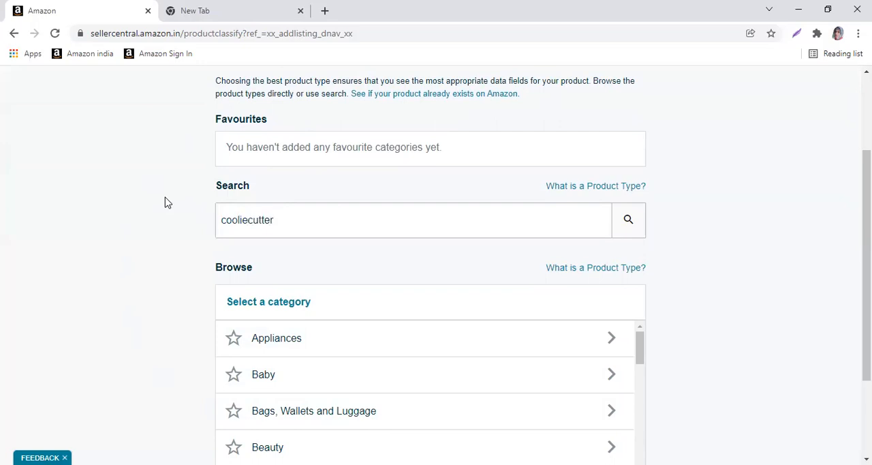
pyautogui.rightClick(234, 223)
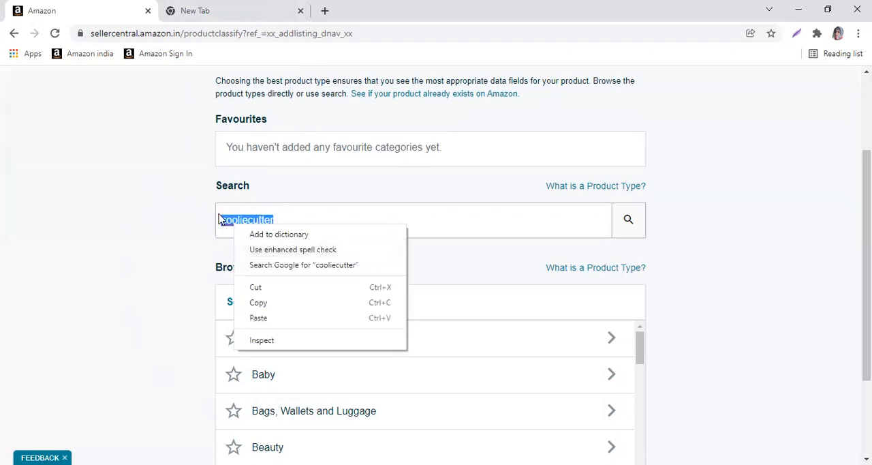
pyautogui.click(274, 221)
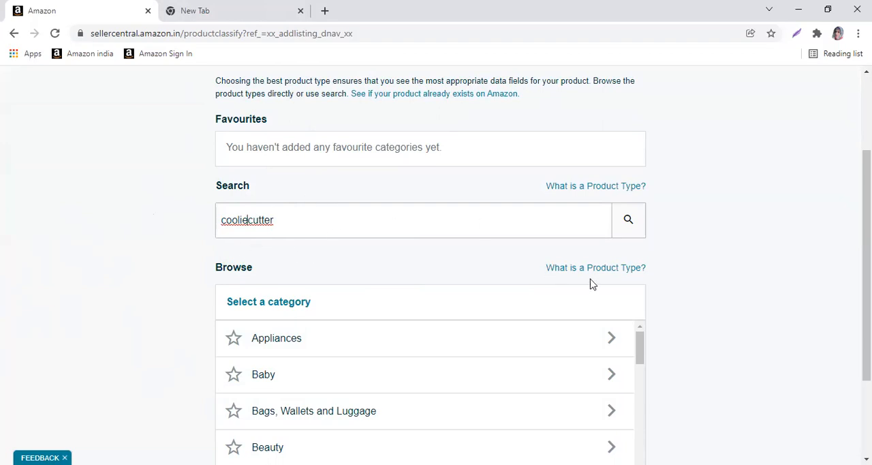
pyautogui.scroll(-2, 395, 343)
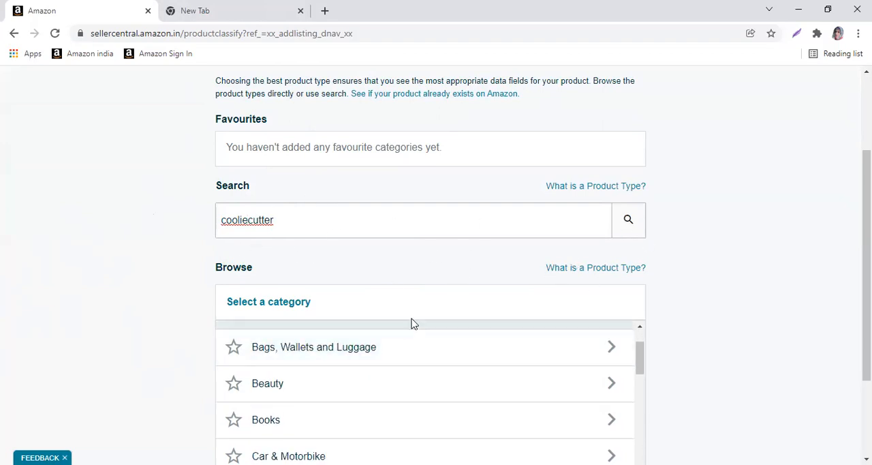
pyautogui.scroll(1, 655, 307)
pyautogui.click(628, 286)
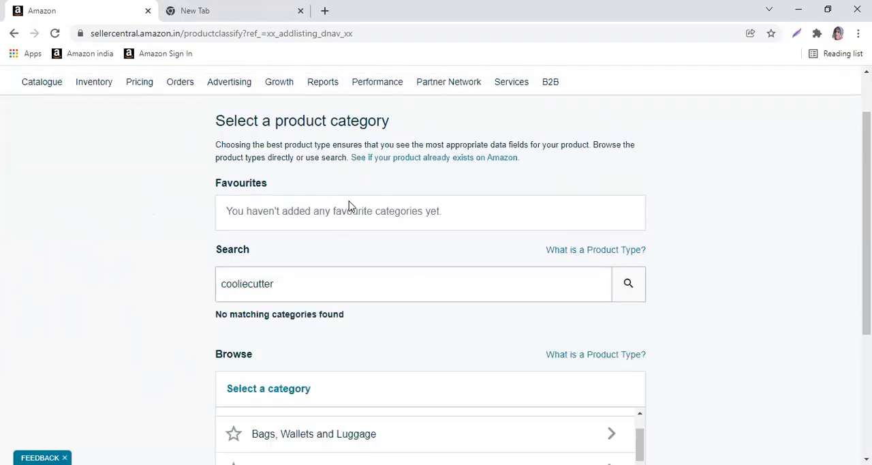
pyautogui.scroll(-3, 366, 233)
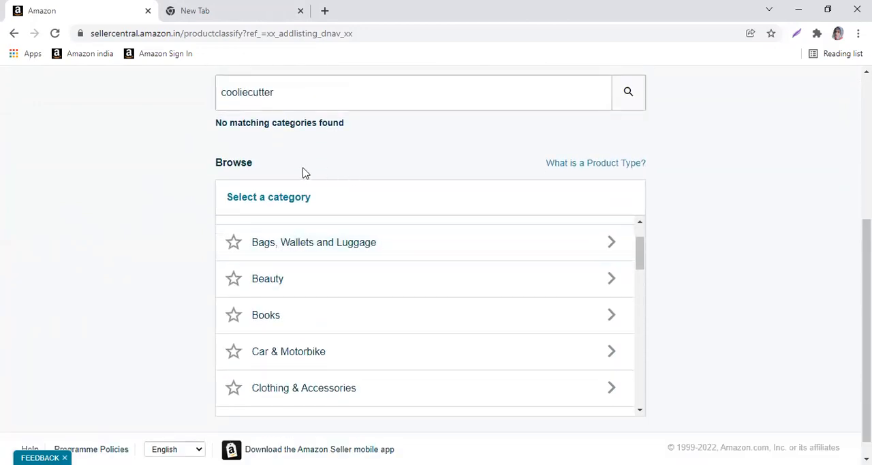
# Run a Google search for the "cooliecutter" term from the category search field
pyautogui.scroll(2, 287, 140)
pyautogui.moveTo(271, 230); pyautogui.dragTo(221, 217)
pyautogui.click(240, 224)
pyautogui.doubleClick(238, 226)
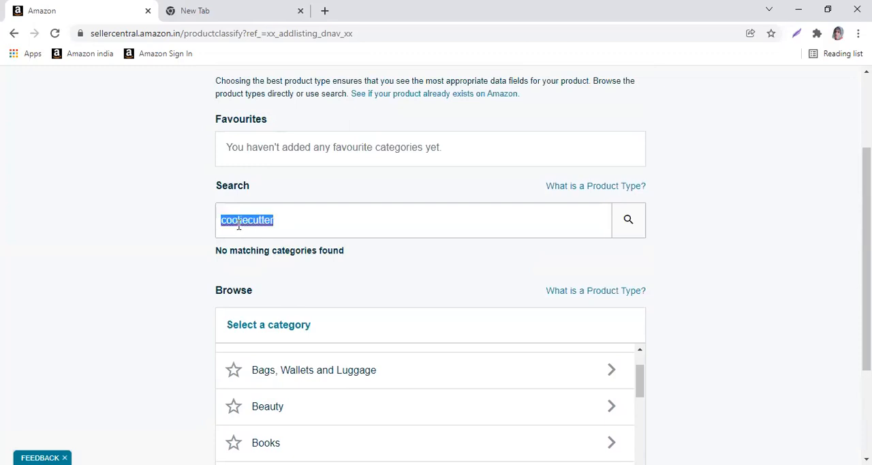
pyautogui.rightClick(238, 227)
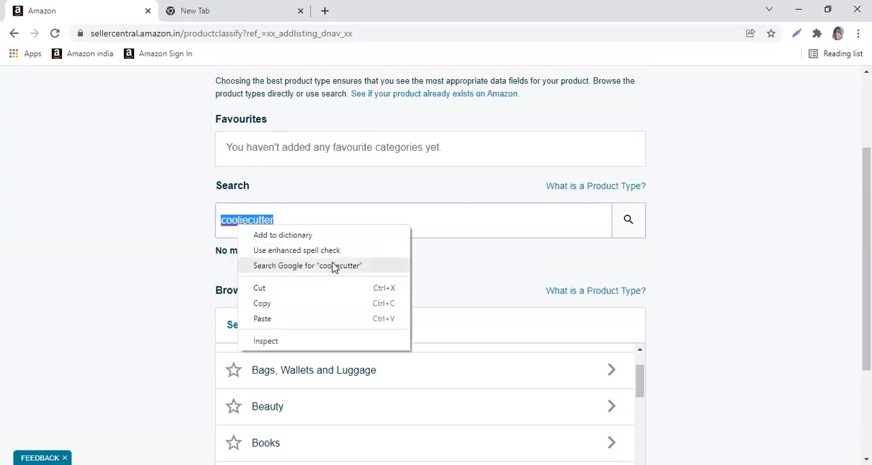
pyautogui.click(308, 266)
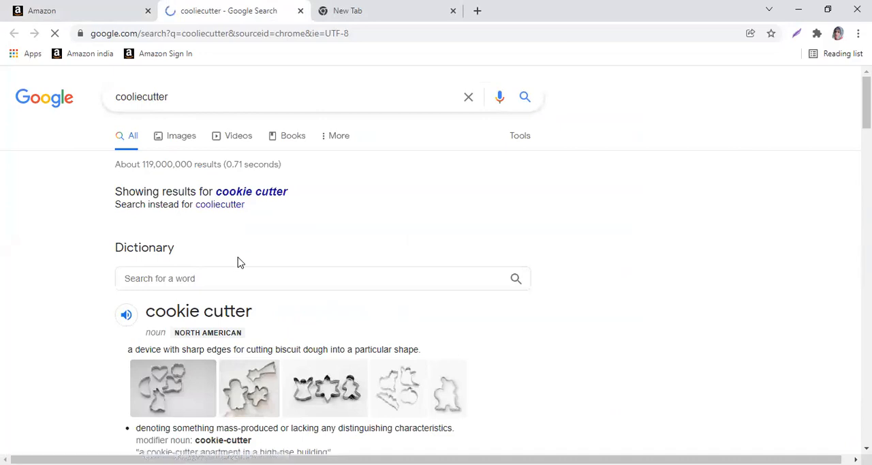
# Copy the term "cookie cutter" from the Google dictionary result and return to the Seller Central category selection page
pyautogui.moveTo(146, 312); pyautogui.dragTo(273, 315)
pyautogui.rightClick(218, 310)
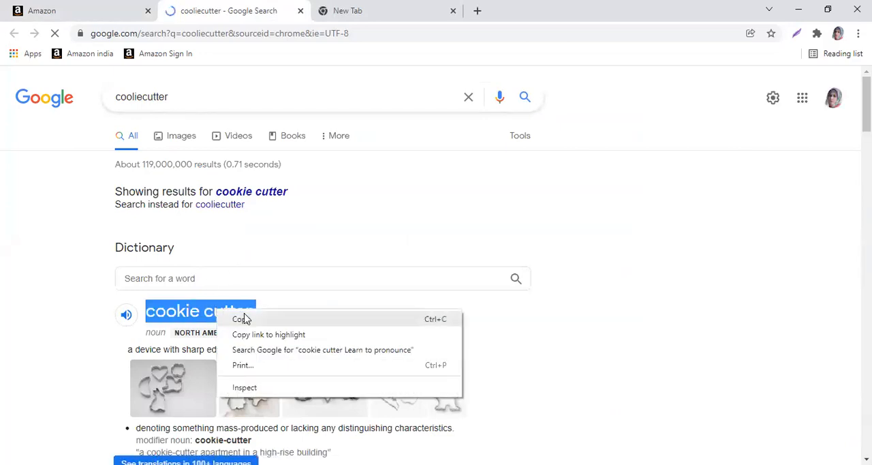
pyautogui.click(244, 319)
pyautogui.click(103, 11)
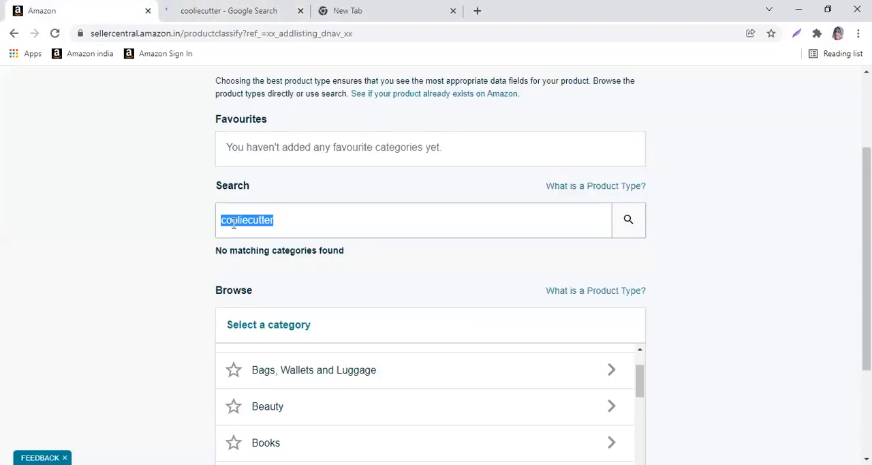
# Search the product categories for "cookie cutter" and select the COOKIE CUTTER product type under Bakeware > Baking Tools & Accessories
pyautogui.rightClick(256, 220)
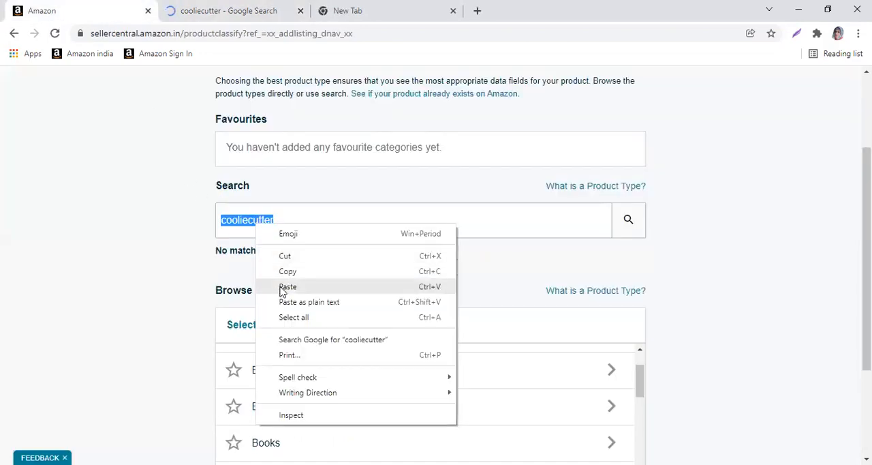
pyautogui.click(286, 286)
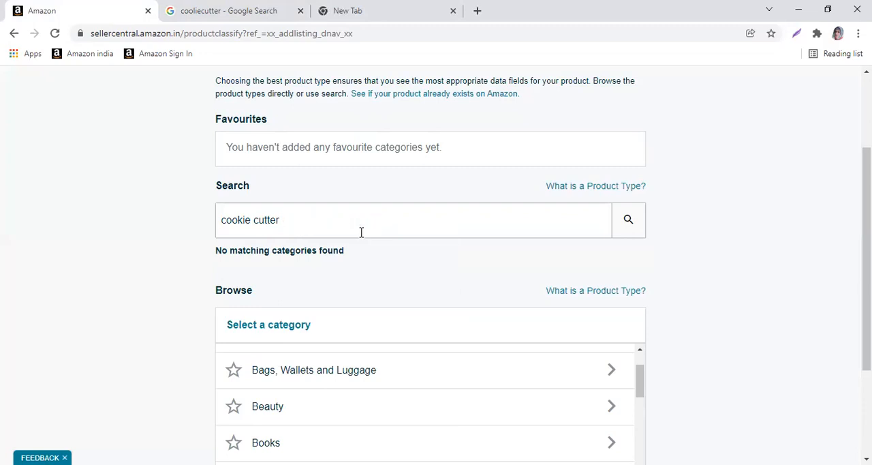
pyautogui.click(639, 234)
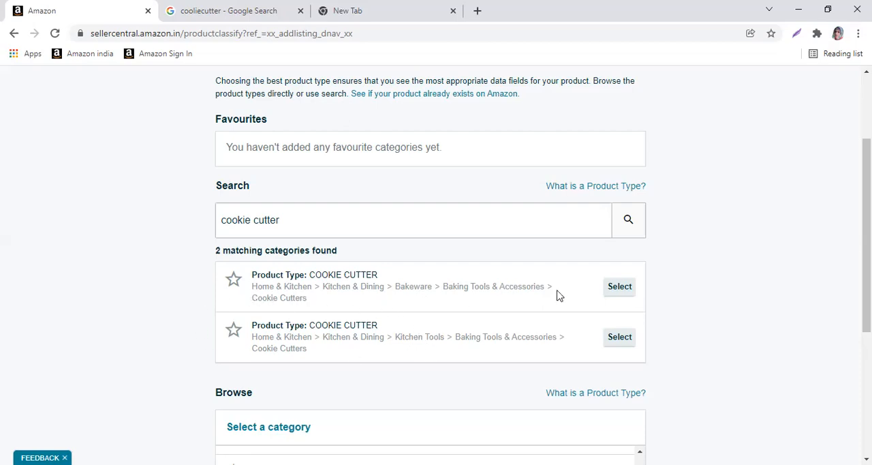
pyautogui.click(619, 299)
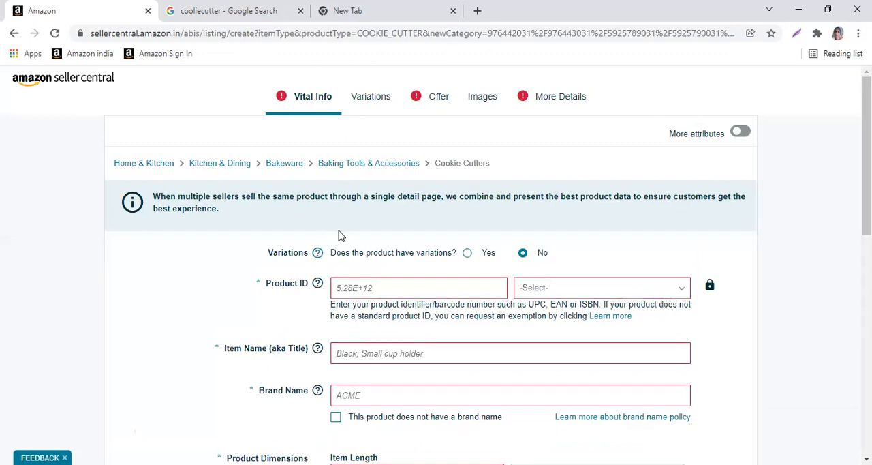
# Enter 345367865 as the listing's Product ID and set its type to UPC
pyautogui.scroll(-2, 340, 235)
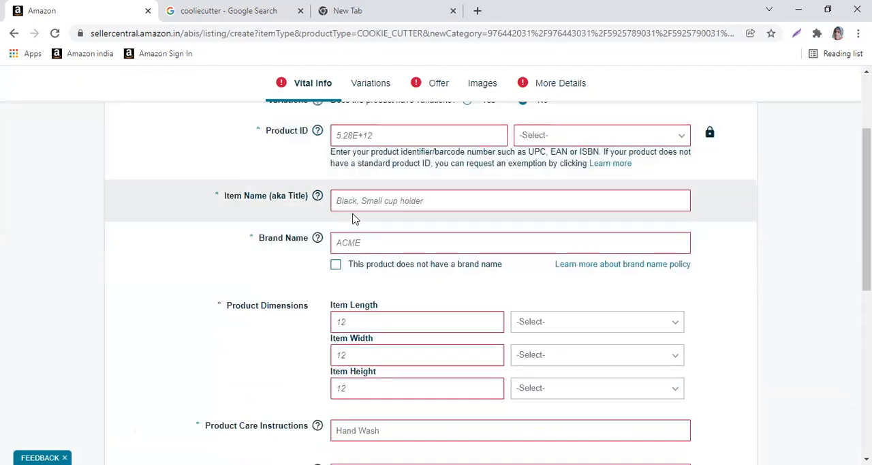
pyautogui.click(360, 135)
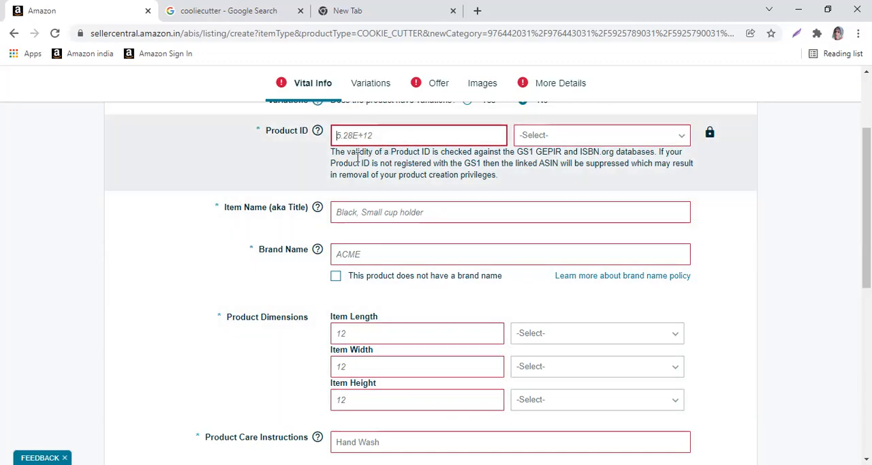
pyautogui.write('34536')
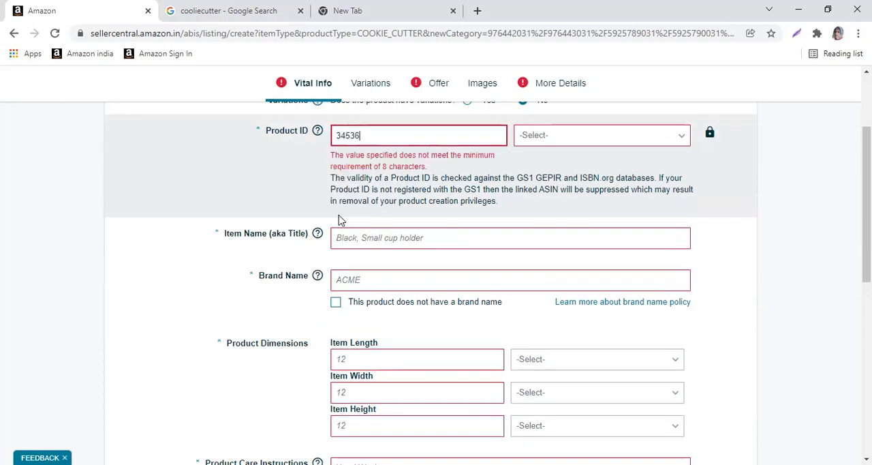
pyautogui.write('7865')
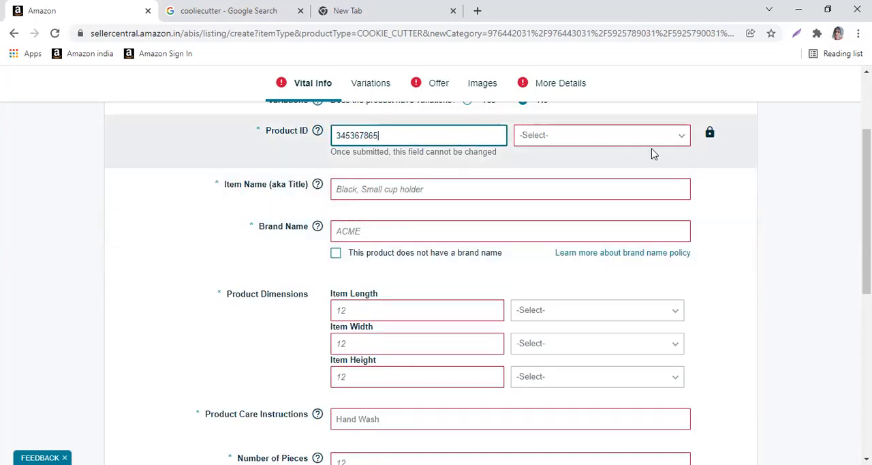
pyautogui.click(676, 141)
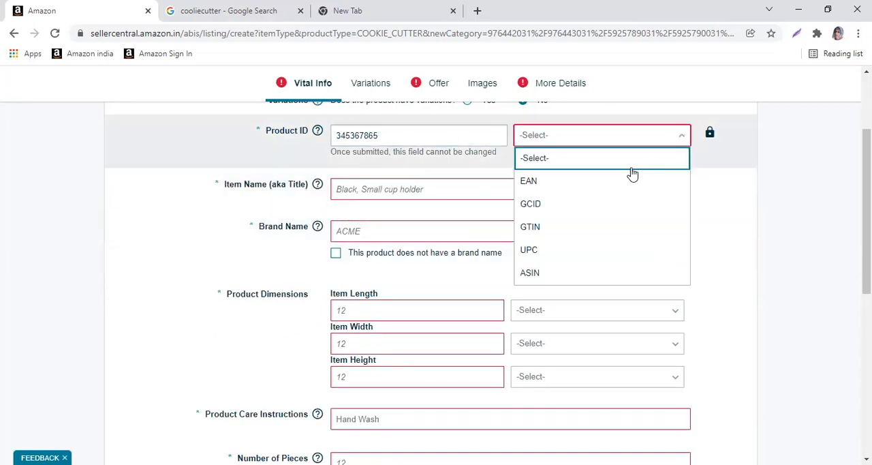
pyautogui.click(540, 252)
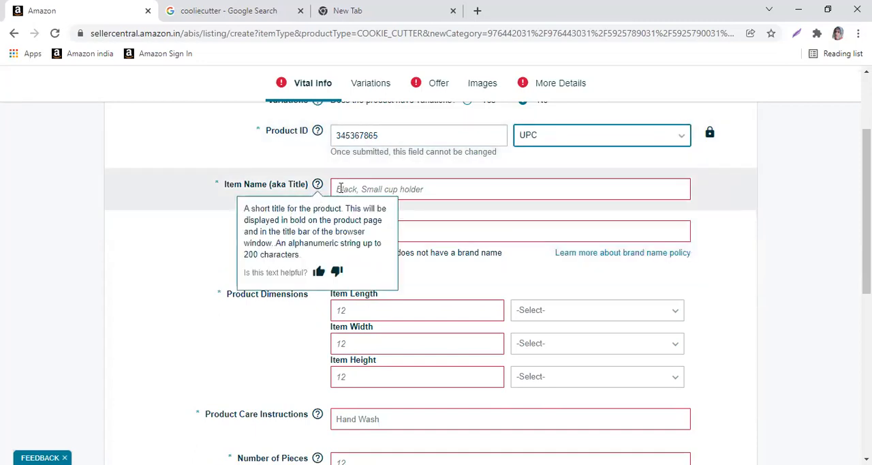
# Enter "xoxo" as the product's brand name, leaving the item name blank
pyautogui.click(355, 186)
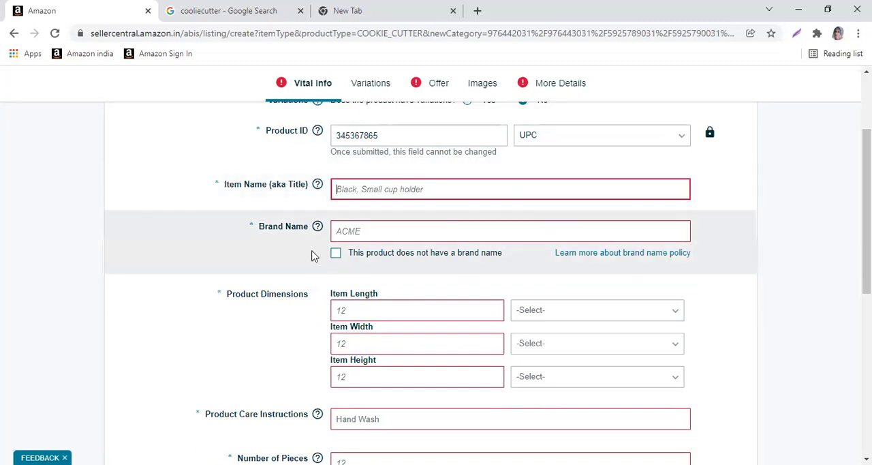
pyautogui.click(363, 231)
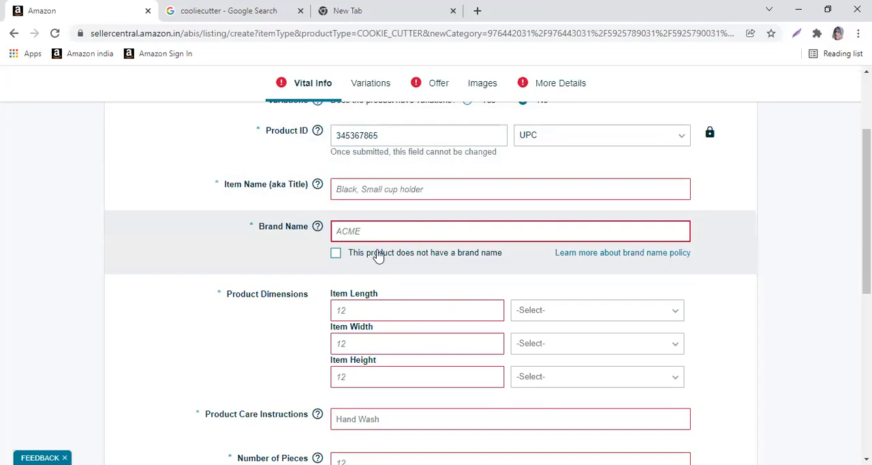
pyautogui.scroll(-2, 368, 205)
pyautogui.scroll(1, 365, 182)
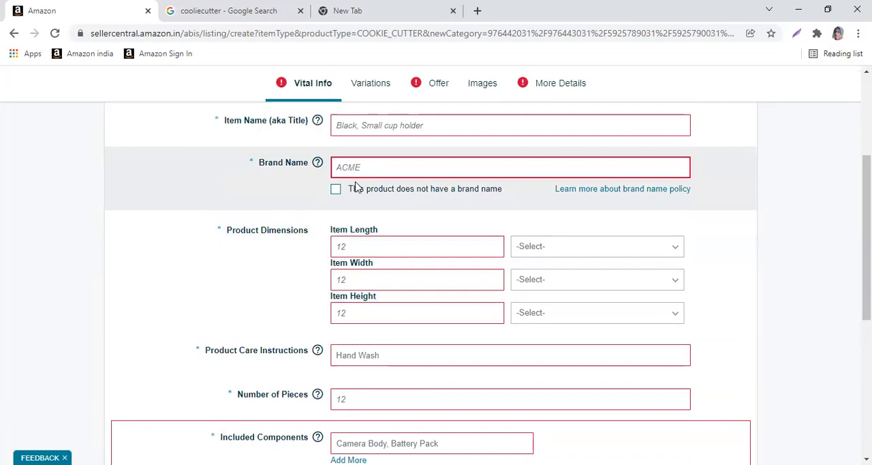
pyautogui.write('xoxo')
# Set the product dimensions to length 23, width 23 and height 45 without choosing units
pyautogui.click(354, 245)
pyautogui.scroll(-1, 337, 250)
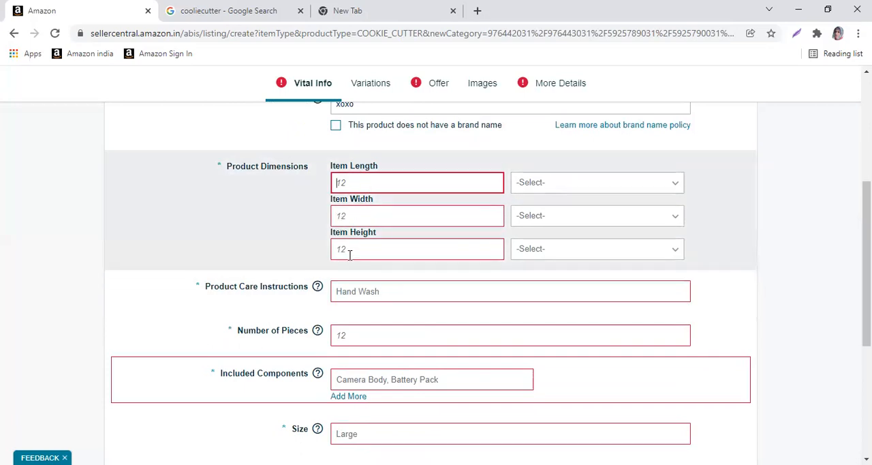
pyautogui.write('23')
pyautogui.click(356, 216)
pyautogui.write('2')
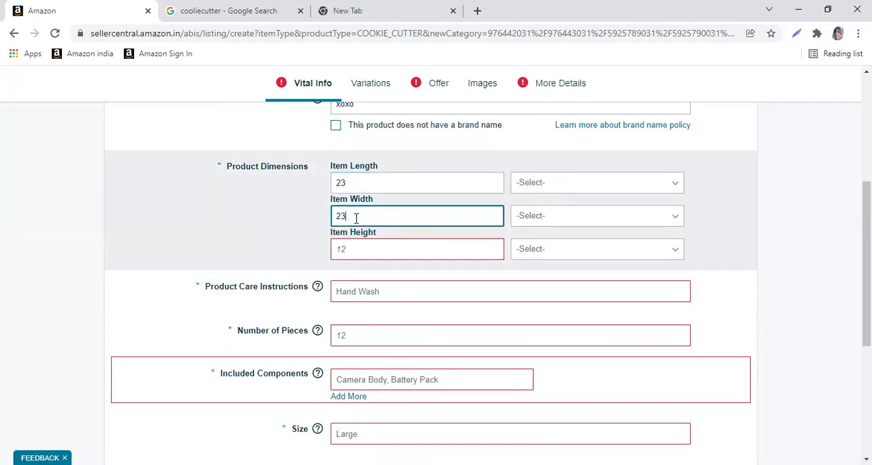
pyautogui.click(341, 249)
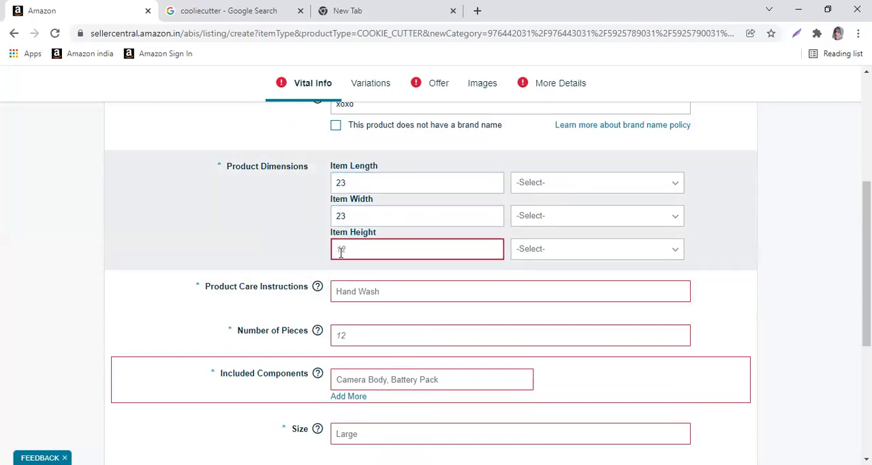
pyautogui.write('45')
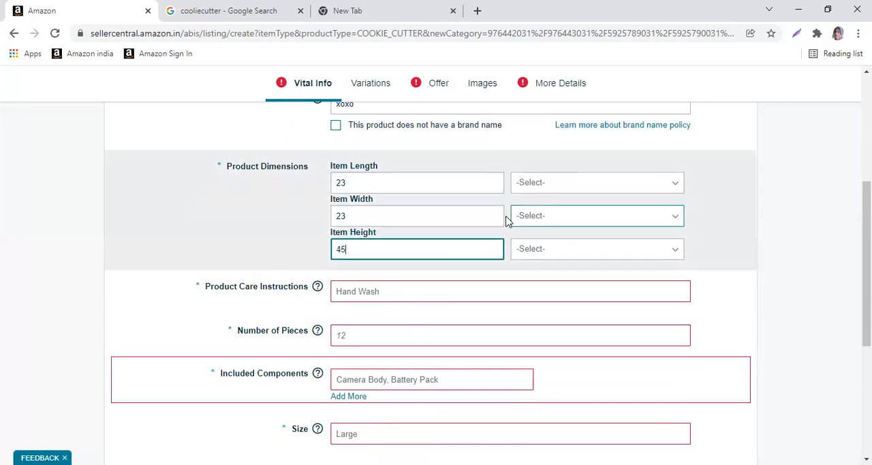
# Set the product care instructions to Microwave Safe and the number of pieces to 300
pyautogui.scroll(-3, 497, 289)
pyautogui.scroll(1, 385, 234)
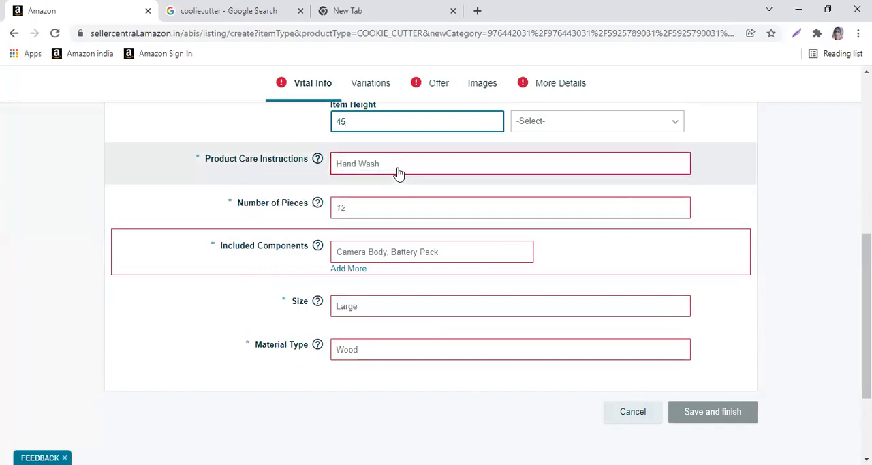
pyautogui.click(399, 173)
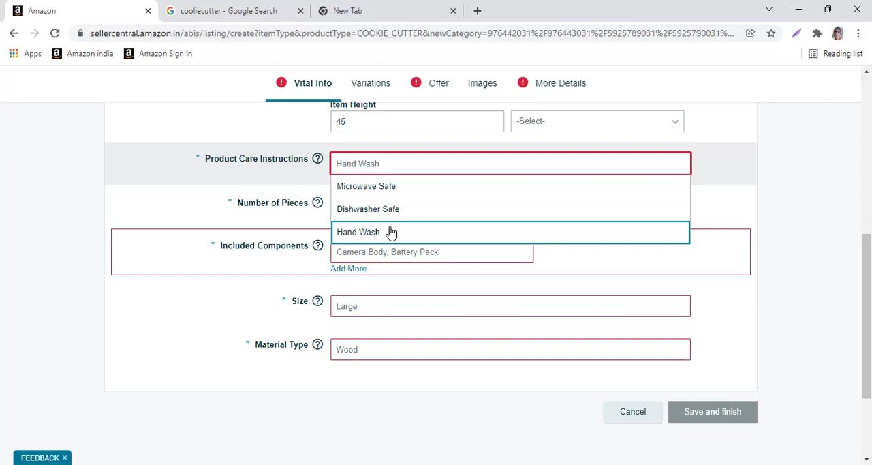
pyautogui.click(404, 191)
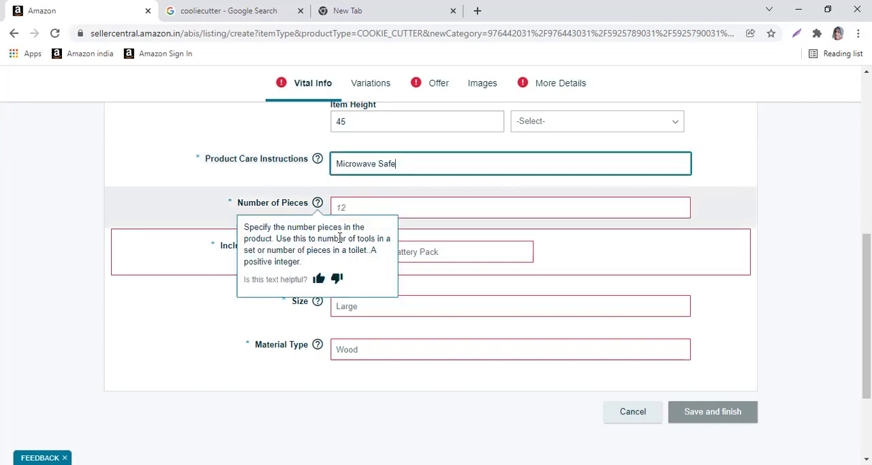
pyautogui.click(378, 213)
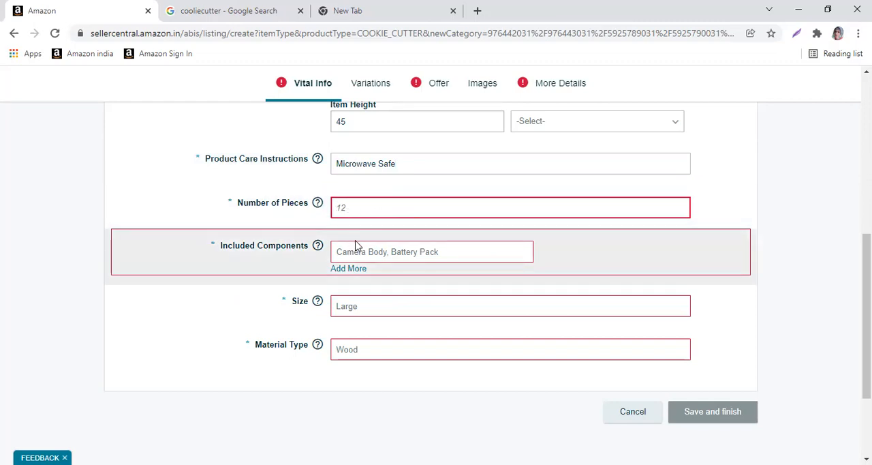
pyautogui.write('300')
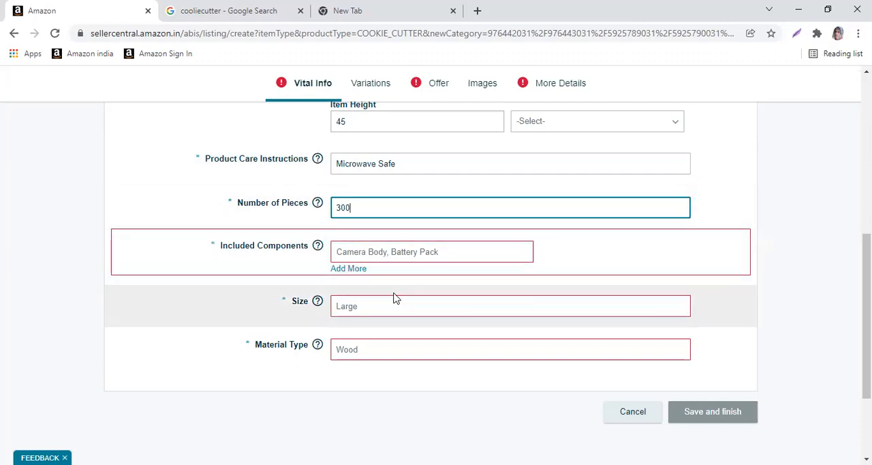
# Set the product's size to 8 IN from the suggested sizes
pyautogui.scroll(-1, 396, 298)
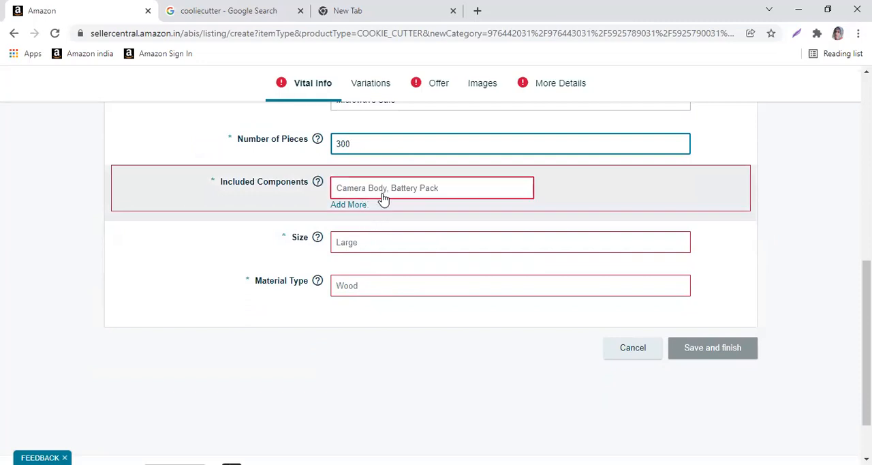
pyautogui.scroll(2, 384, 198)
pyautogui.scroll(1, 385, 202)
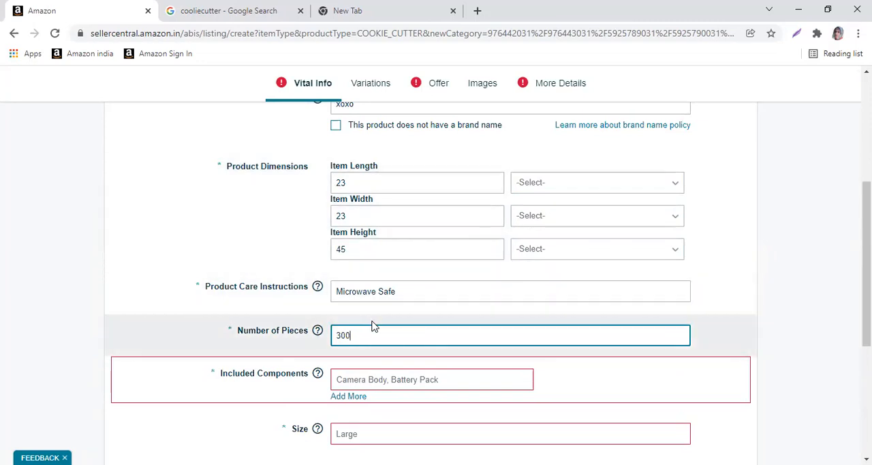
pyautogui.scroll(-3, 373, 326)
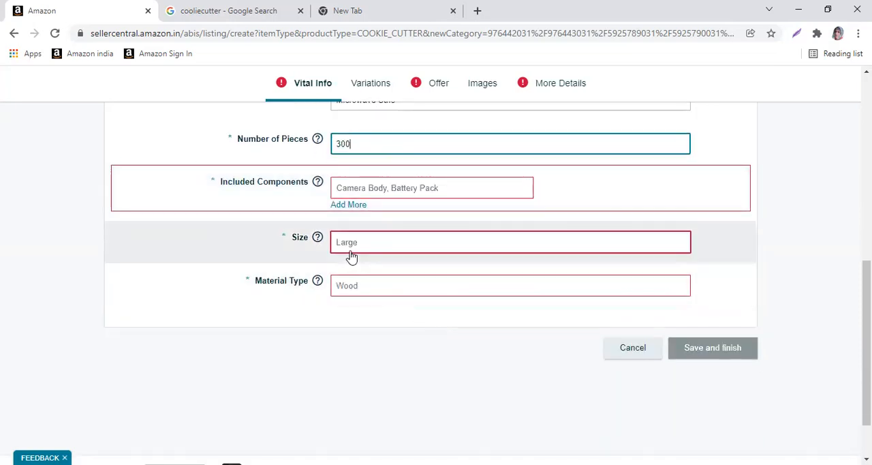
pyautogui.click(353, 252)
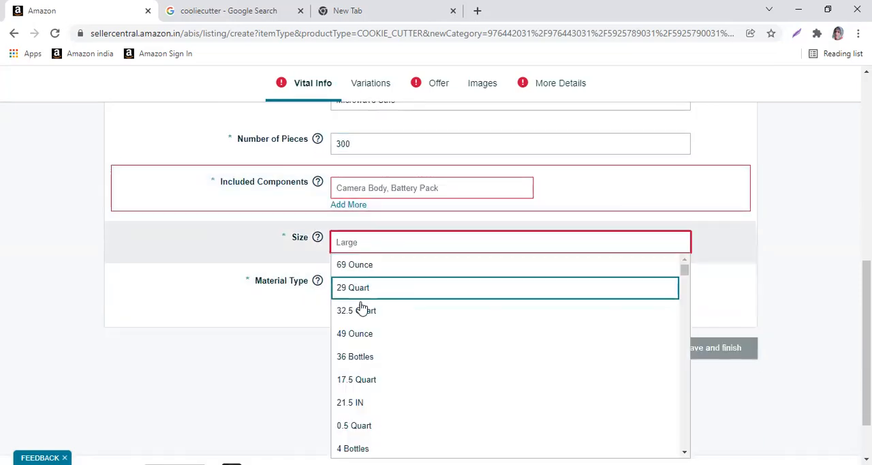
pyautogui.scroll(-3, 409, 346)
pyautogui.scroll(-1, 409, 346)
pyautogui.scroll(1, 389, 345)
pyautogui.scroll(-1, 389, 345)
pyautogui.click(385, 338)
# Set the material type to Plastic and review the completed vital information fields
pyautogui.moveTo(316, 289)
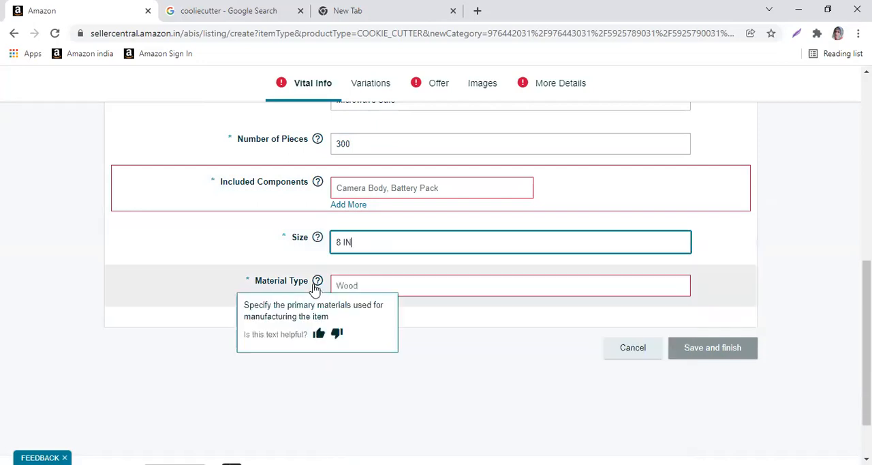
pyautogui.click(352, 289)
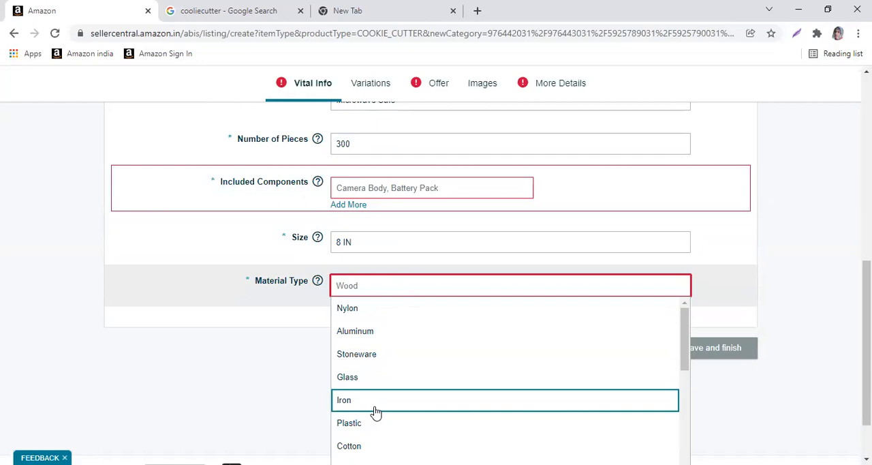
pyautogui.scroll(-2, 375, 413)
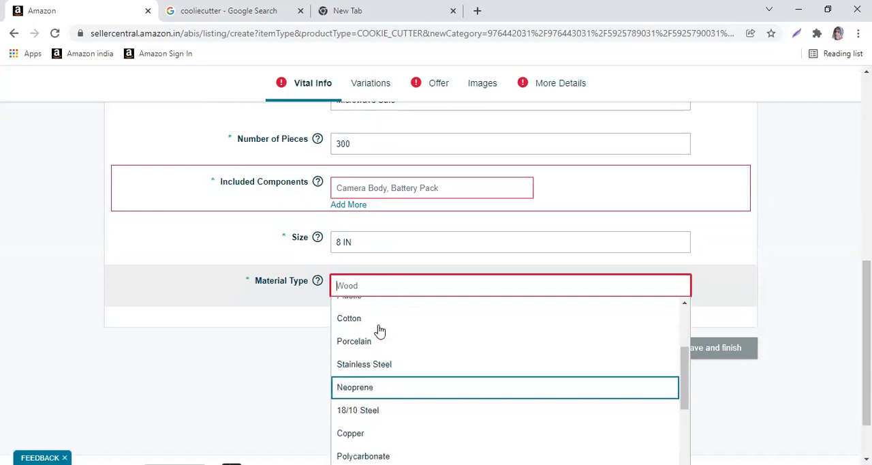
pyautogui.scroll(1, 379, 345)
pyautogui.click(378, 359)
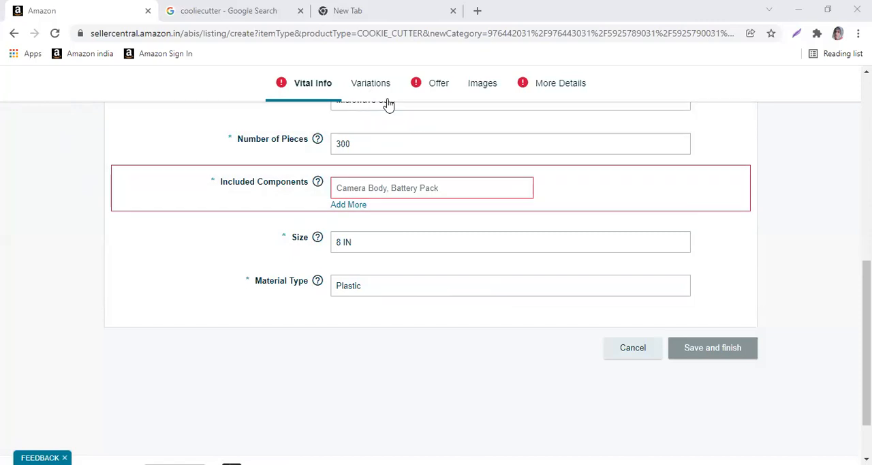
pyautogui.scroll(4, 446, 302)
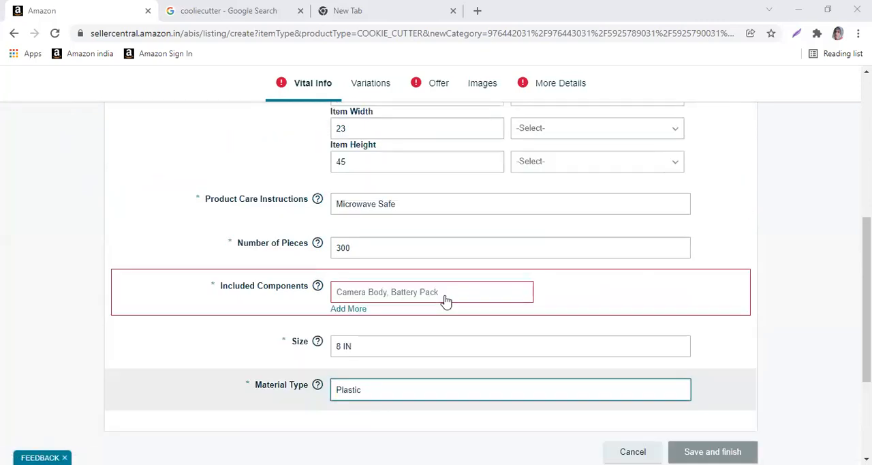
pyautogui.scroll(-4, 454, 441)
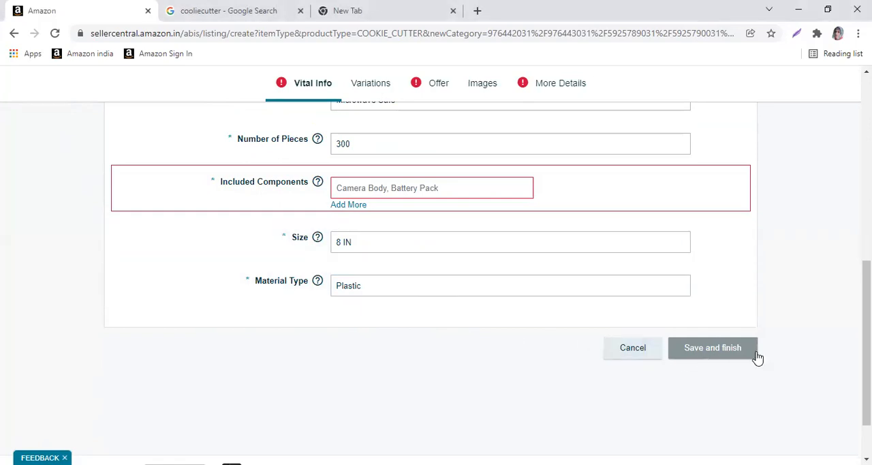
# Choose Color as the variation type for the Cookie Cutters listing
pyautogui.click(365, 86)
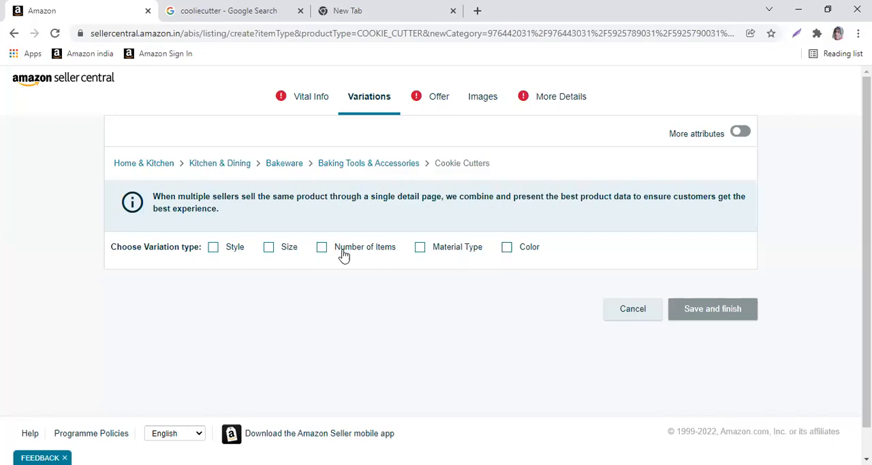
pyautogui.click(507, 248)
pyautogui.scroll(-1, 191, 362)
pyautogui.click(142, 287)
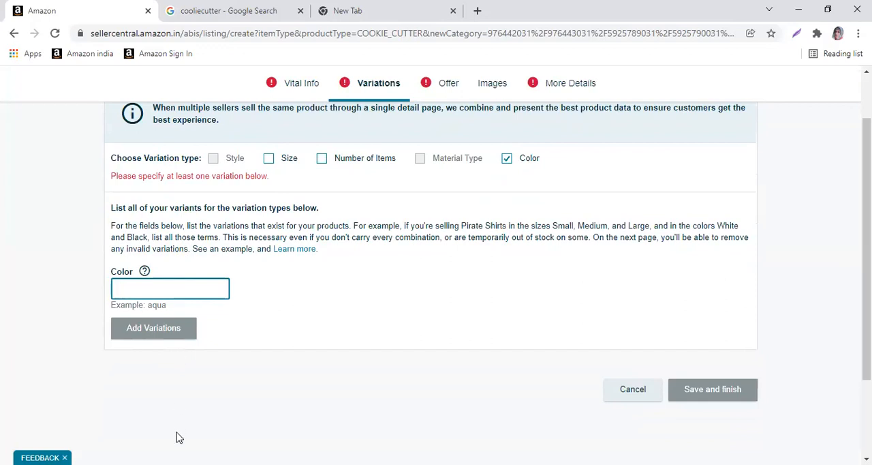
pyautogui.write('lue')
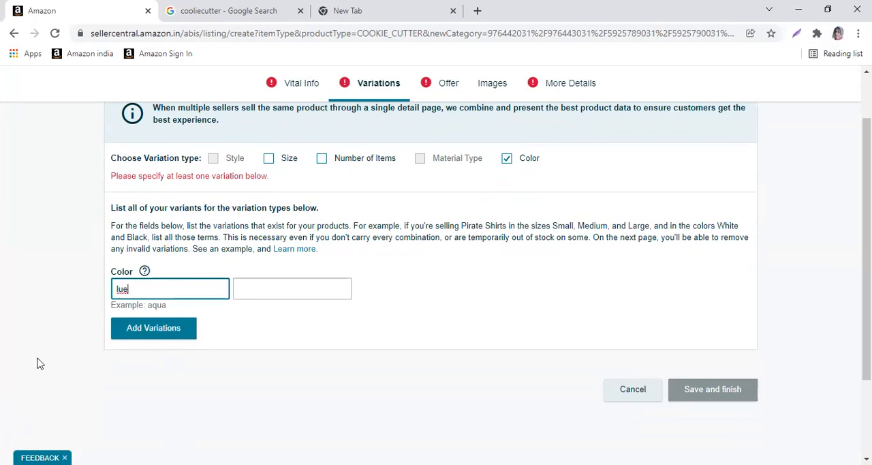
pyautogui.press('BackSpace')
pyautogui.press('BackSpace')
pyautogui.press('BackSpace')
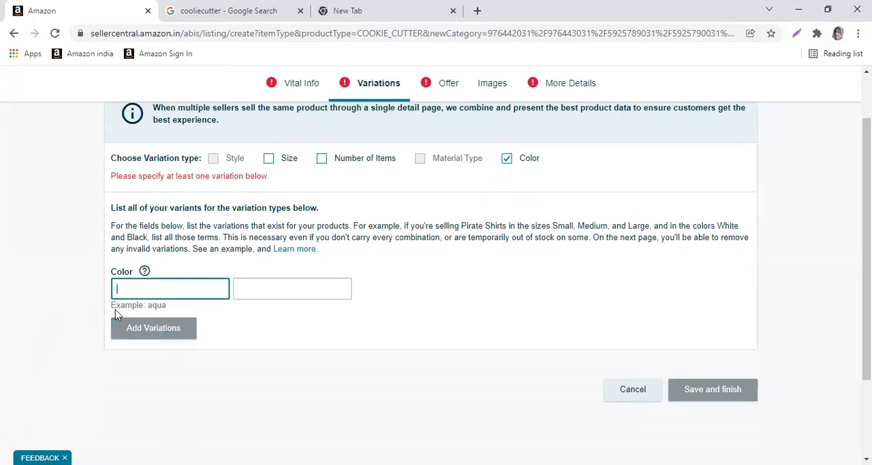
# Add a color variation named white and review its row in the variations table
pyautogui.write('white')
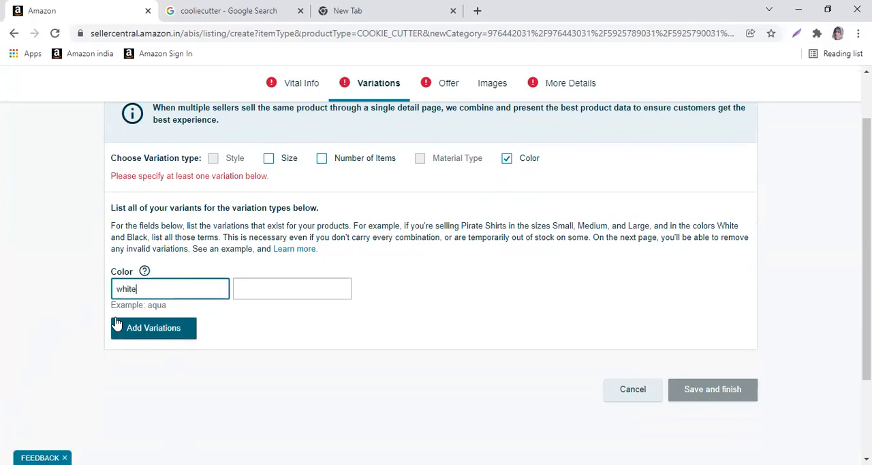
pyautogui.click(163, 339)
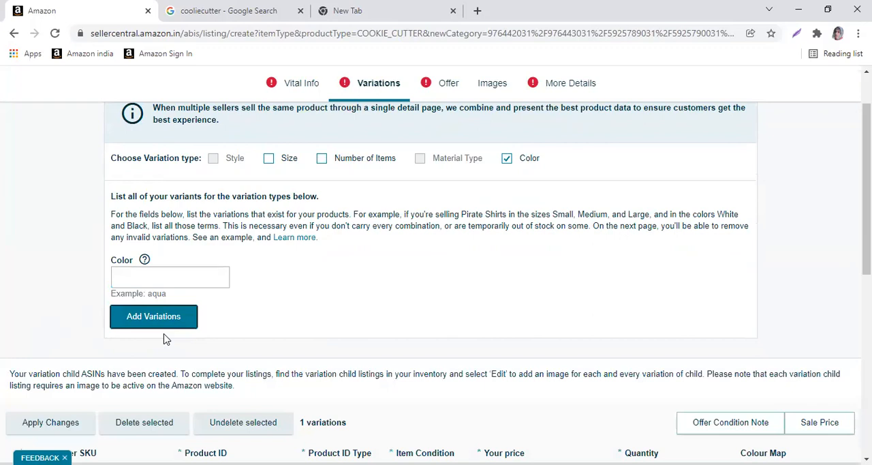
pyautogui.scroll(-3, 308, 315)
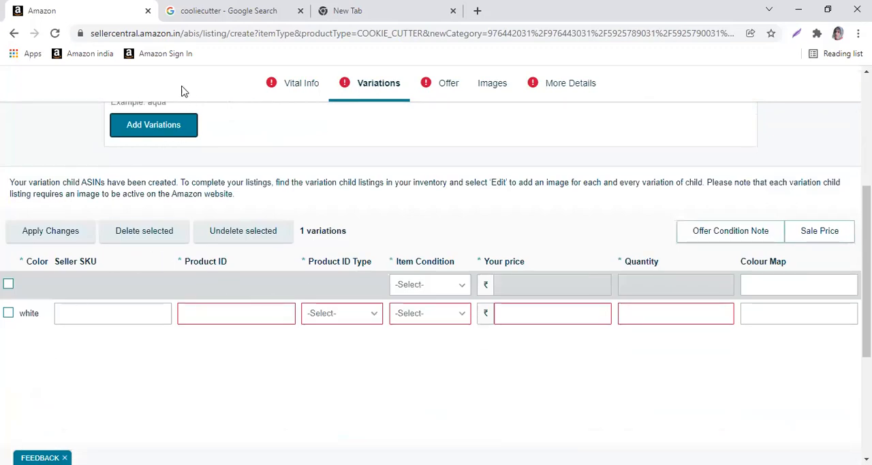
pyautogui.scroll(2, 157, 143)
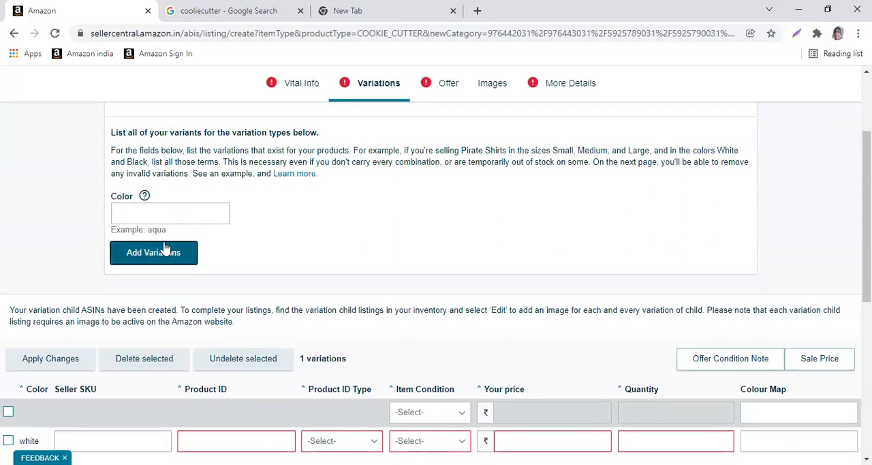
pyautogui.scroll(-2, 179, 253)
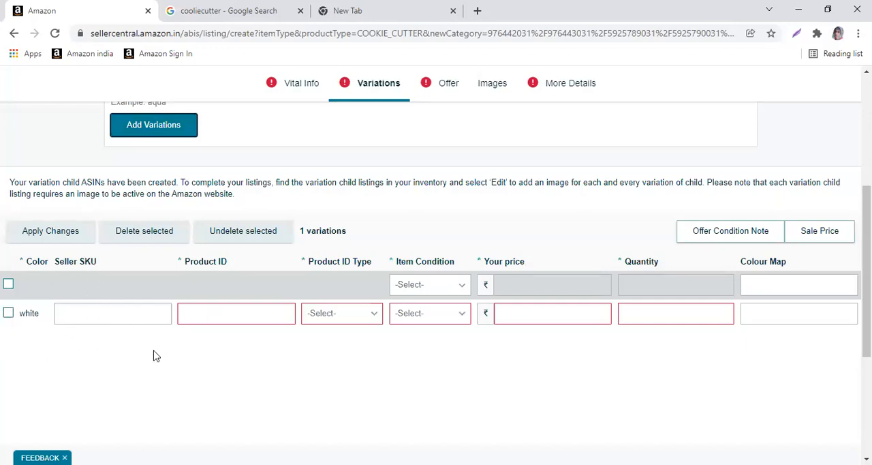
pyautogui.scroll(1, 220, 347)
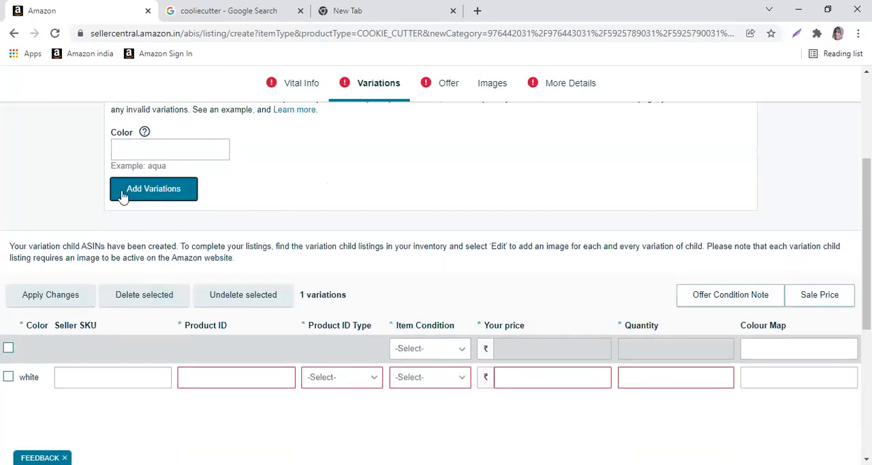
pyautogui.scroll(-1, 141, 357)
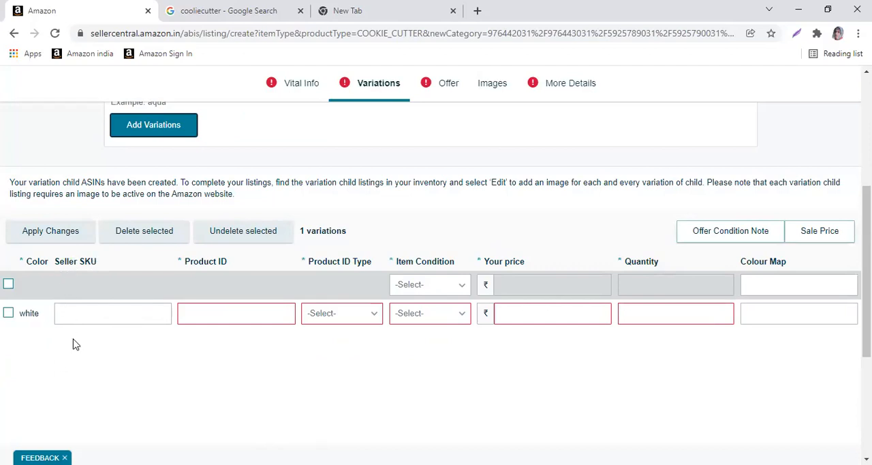
# Set the white variation's Seller SKU to white123
pyautogui.click(86, 312)
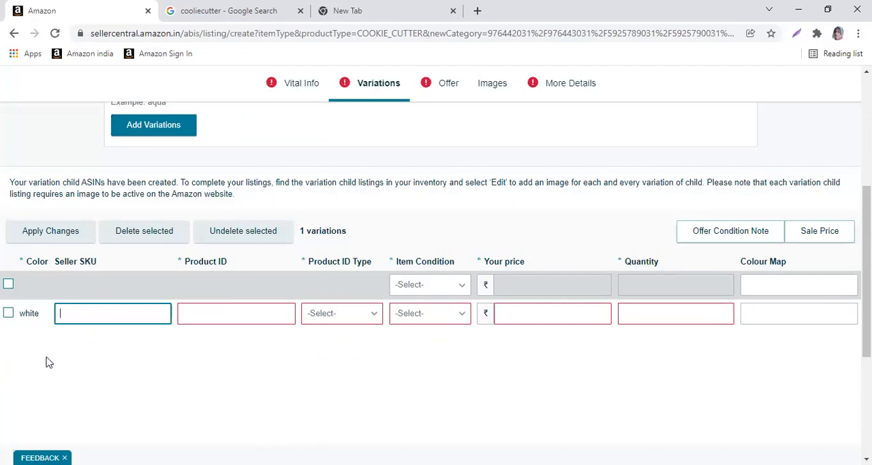
pyautogui.scroll(3, 161, 429)
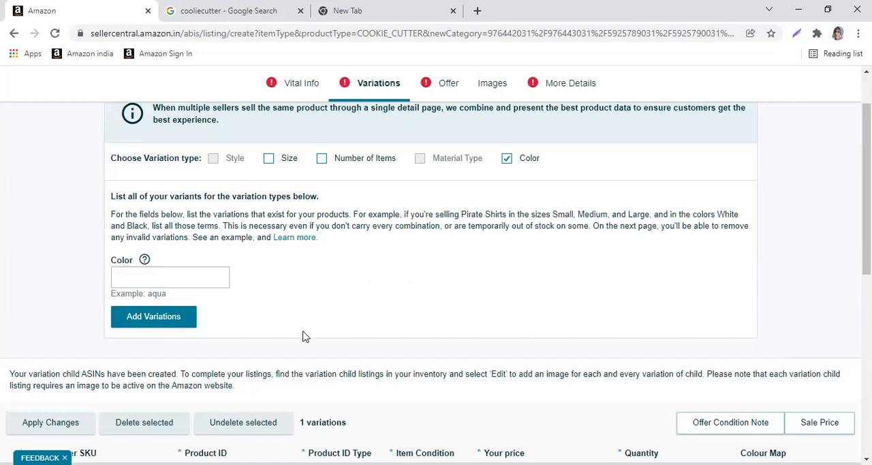
pyautogui.scroll(-1, 305, 337)
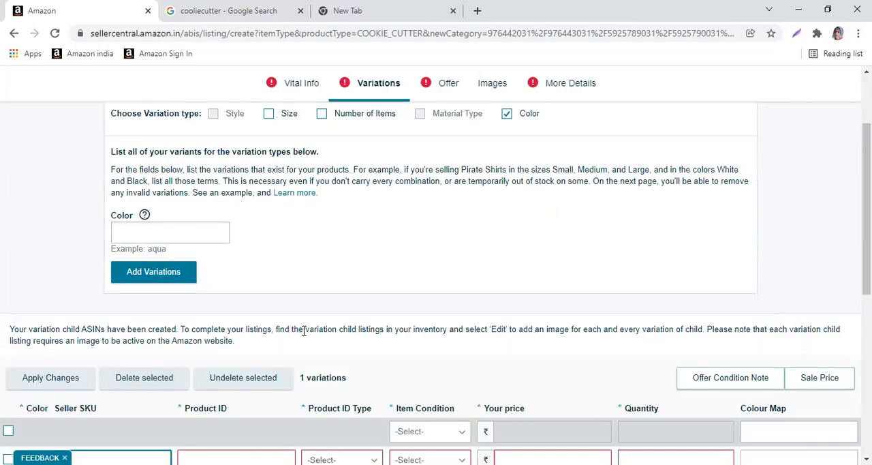
pyautogui.scroll(-4, 185, 306)
pyautogui.write('white123')
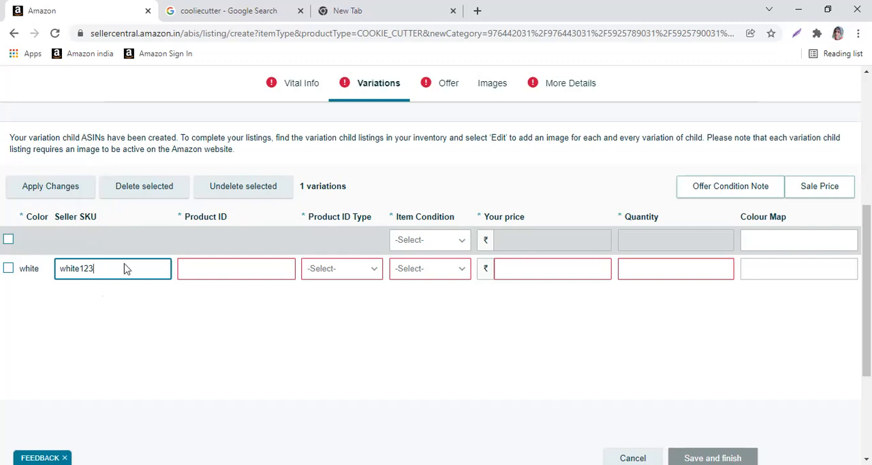
# Paste the clipboard text "cookie cutter Learn to pronounce" over "white" in the Seller SKU and into the white variation's Product ID
pyautogui.click(225, 266)
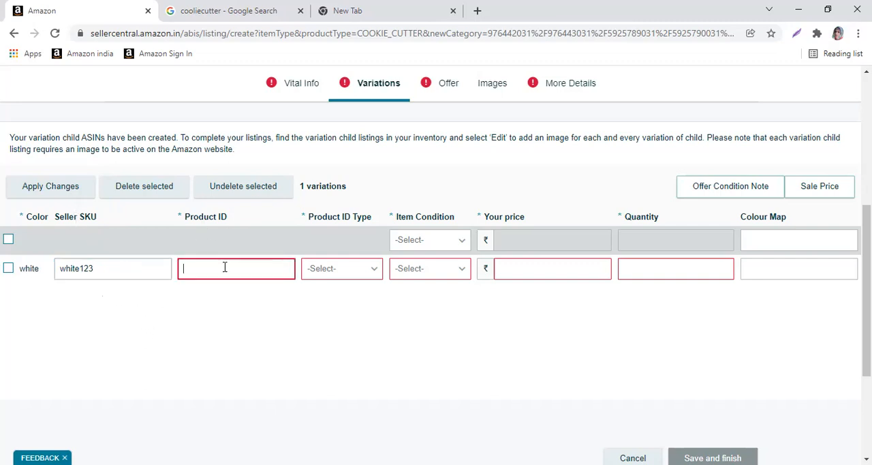
pyautogui.moveTo(56, 268); pyautogui.dragTo(74, 268)
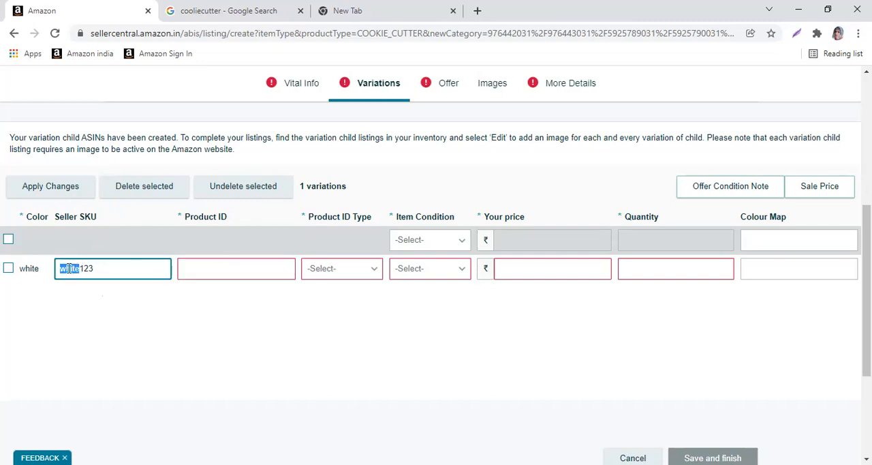
pyautogui.rightClick(69, 269)
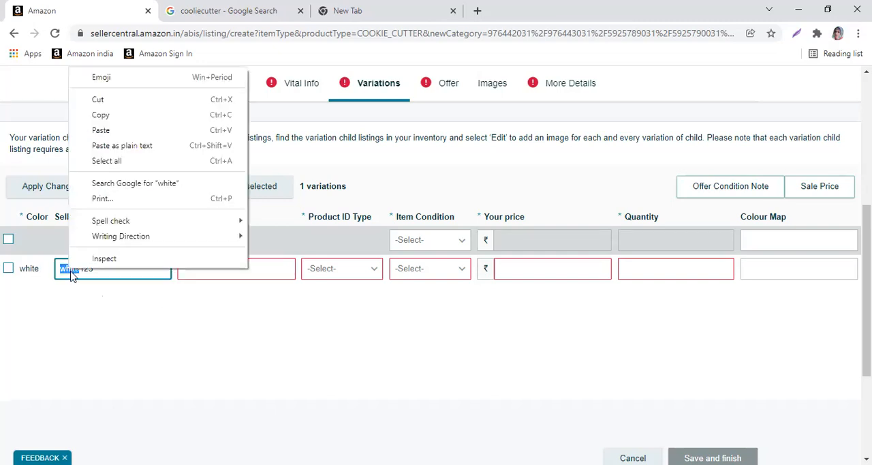
pyautogui.click(123, 132)
pyautogui.click(220, 268)
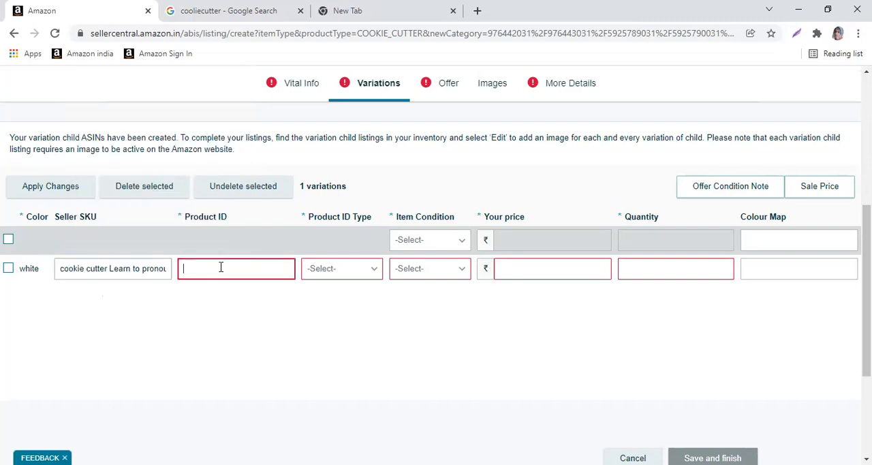
pyautogui.rightClick(220, 268)
pyautogui.click(251, 168)
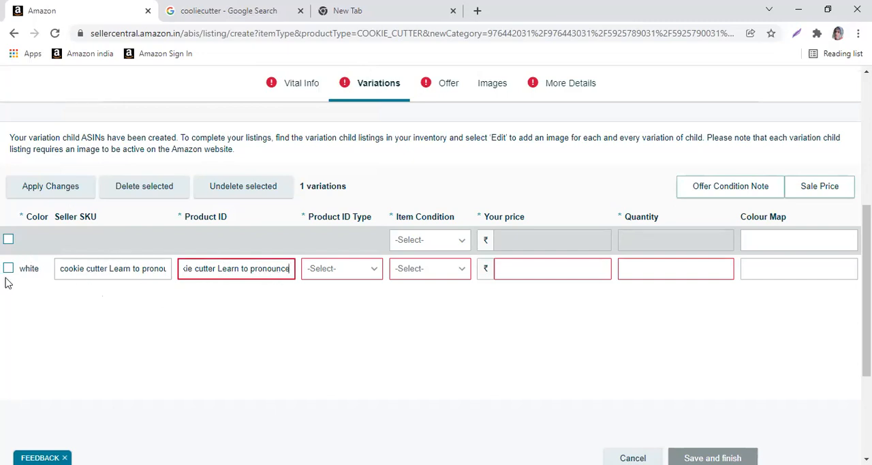
# Set the white variation's product ID type to UPC and its item condition to New
pyautogui.click(356, 273)
pyautogui.click(328, 367)
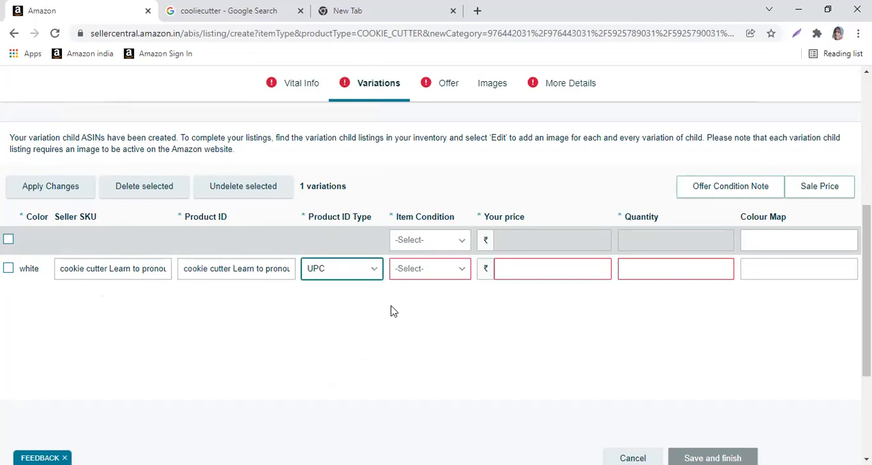
pyautogui.click(429, 272)
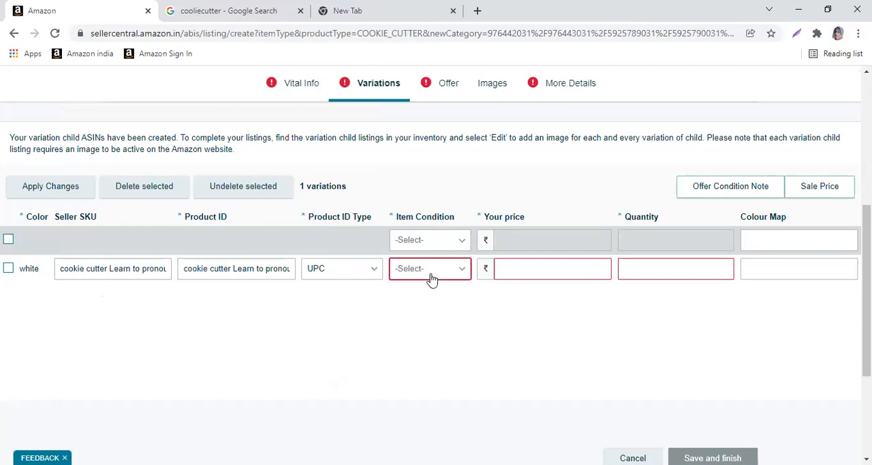
pyautogui.click(423, 300)
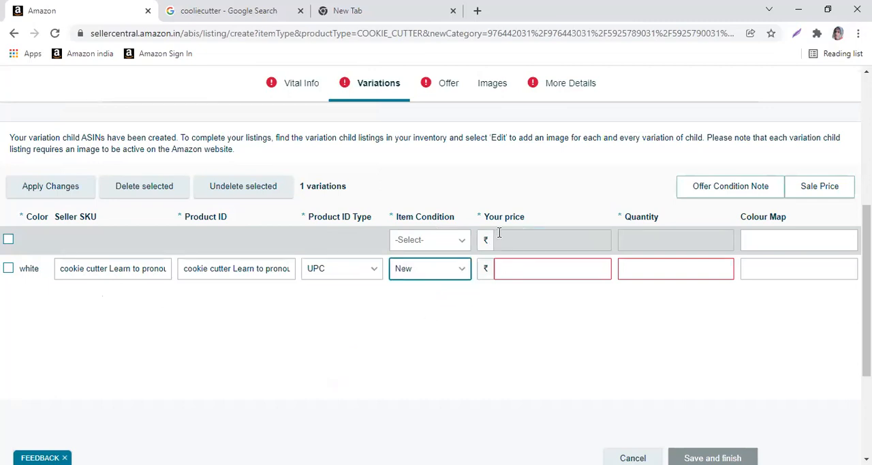
# Set the white variation's price to 12 rupees and its quantity to 34
pyautogui.click(530, 270)
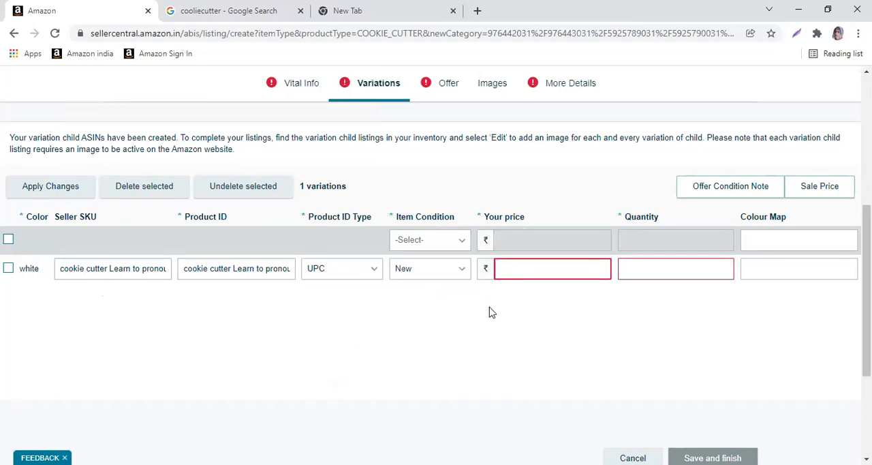
pyautogui.write('12')
pyautogui.click(629, 273)
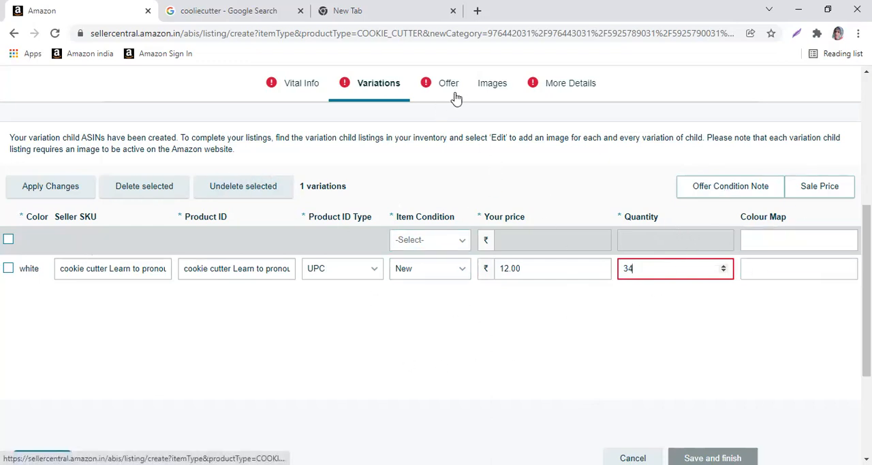
pyautogui.scroll(-3, 583, 334)
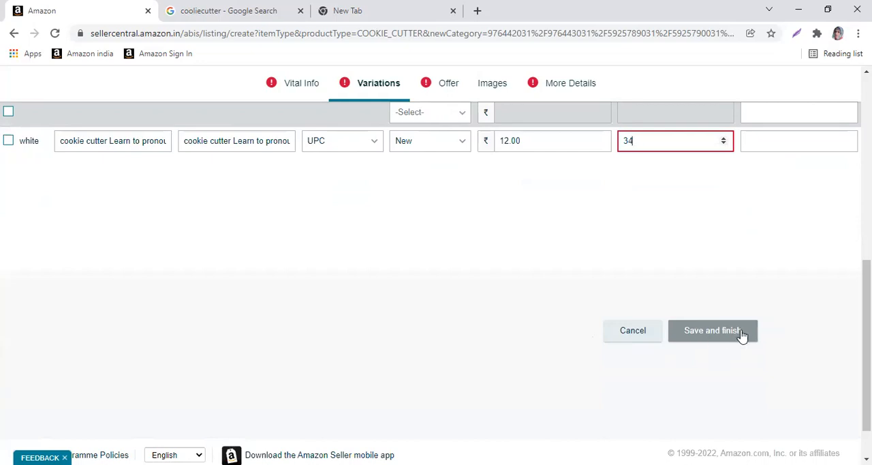
pyautogui.click(689, 330)
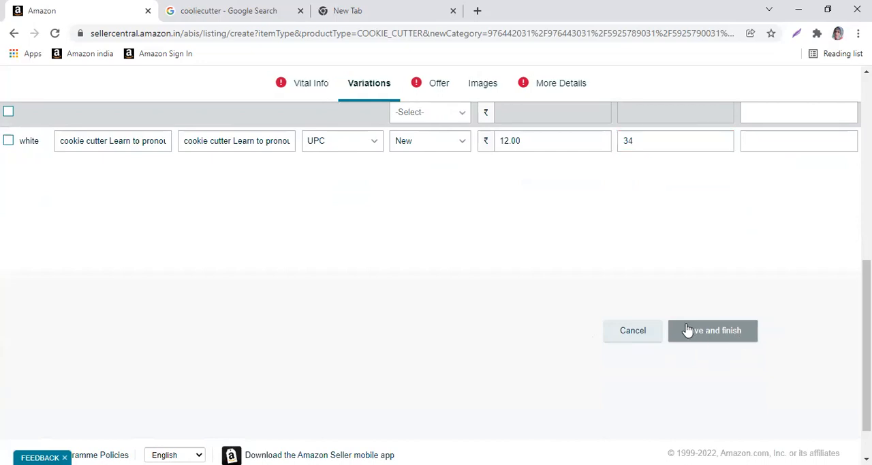
# Set the offer's fulfillment channel to Fulfilled by Amazon and have this setting remembered for next time
pyautogui.click(433, 89)
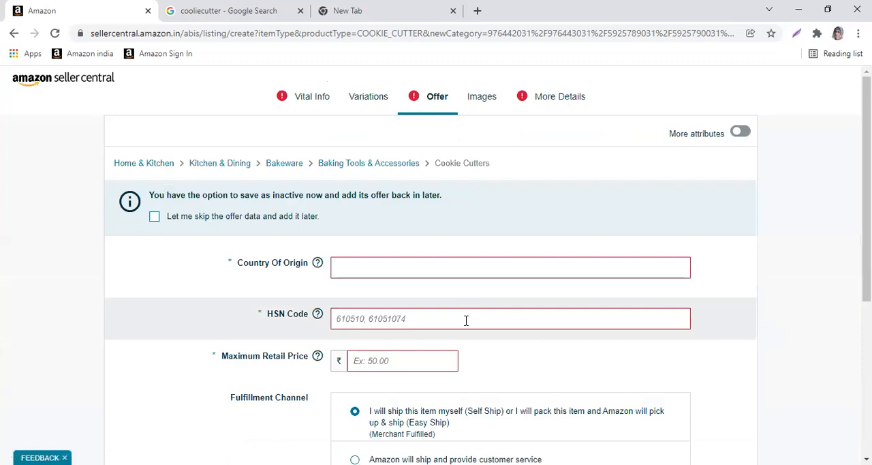
pyautogui.scroll(-2, 466, 321)
pyautogui.scroll(-1, 466, 326)
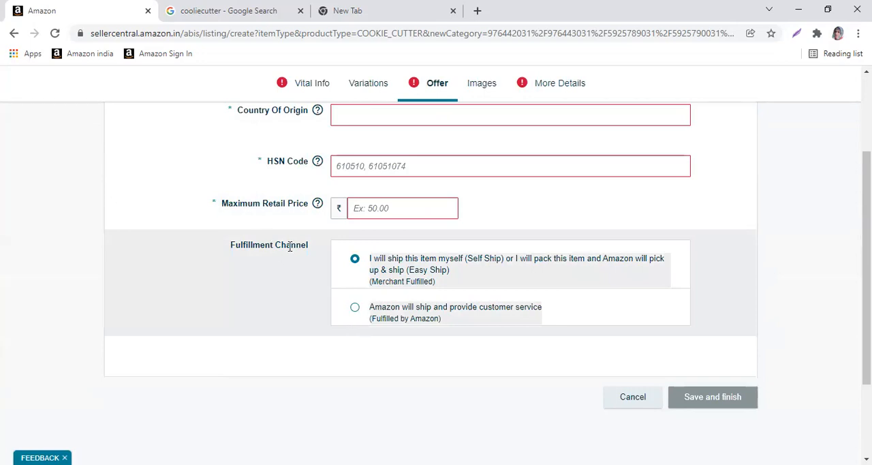
pyautogui.click(355, 310)
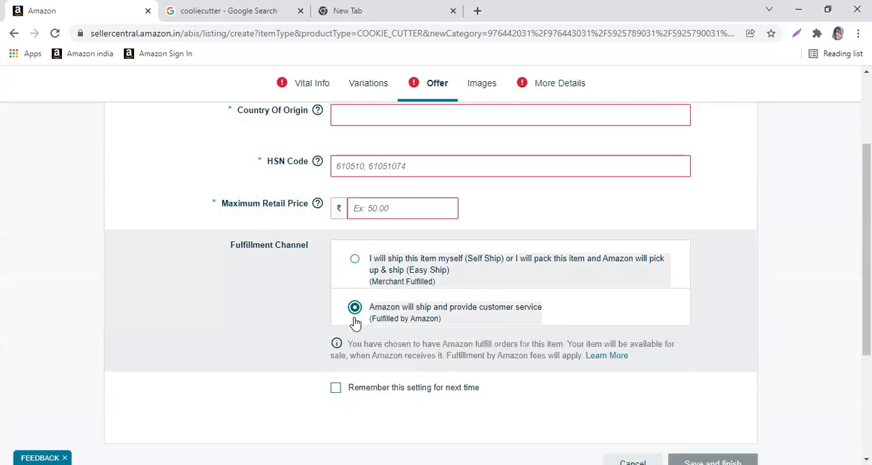
pyautogui.scroll(-2, 474, 394)
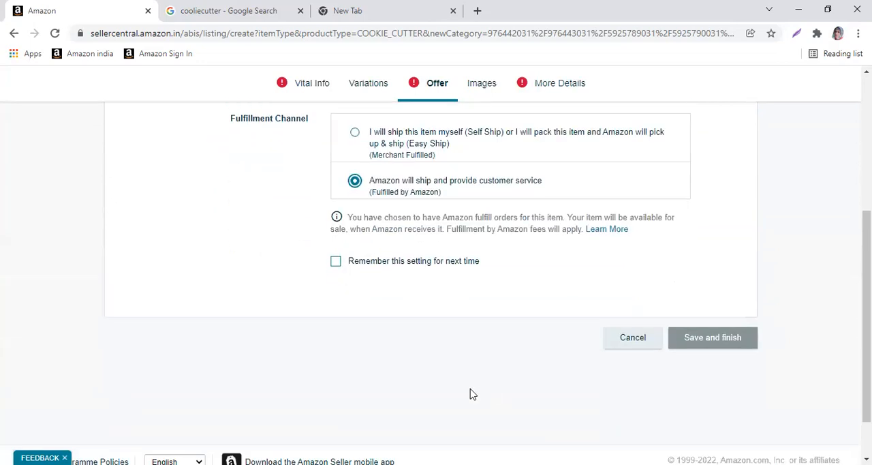
pyautogui.click(337, 261)
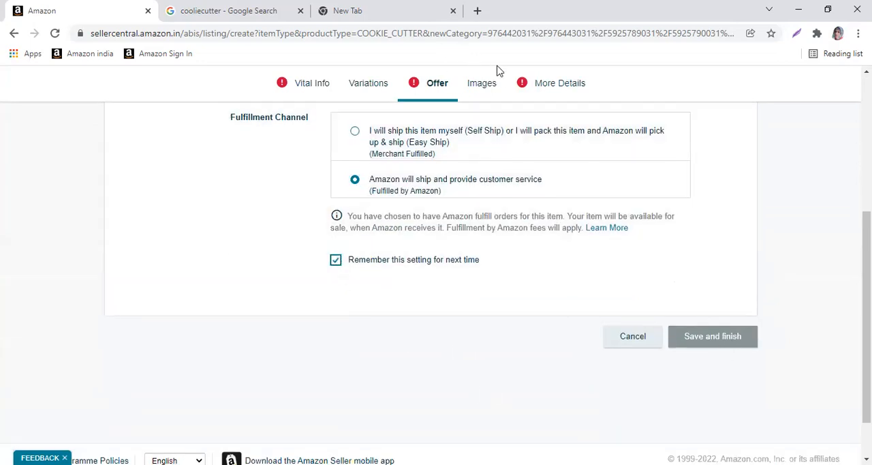
# Examine the listing's image upload slots, including the MAIN image slot
pyautogui.click(491, 85)
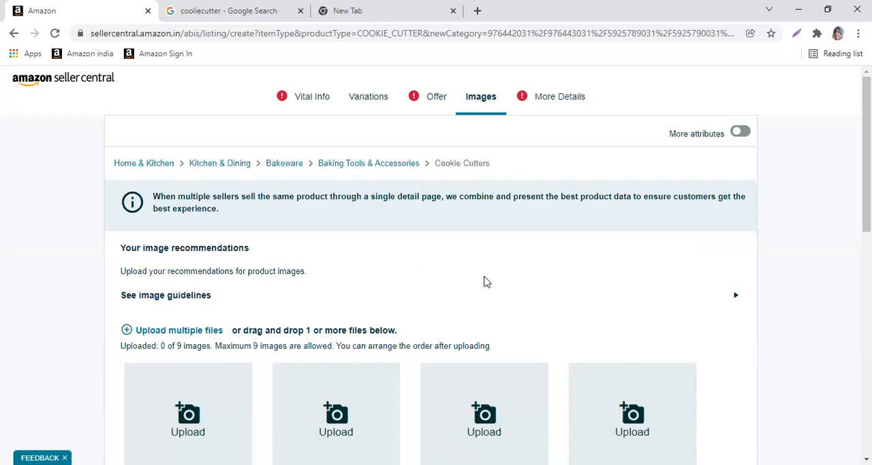
pyautogui.scroll(-3, 485, 282)
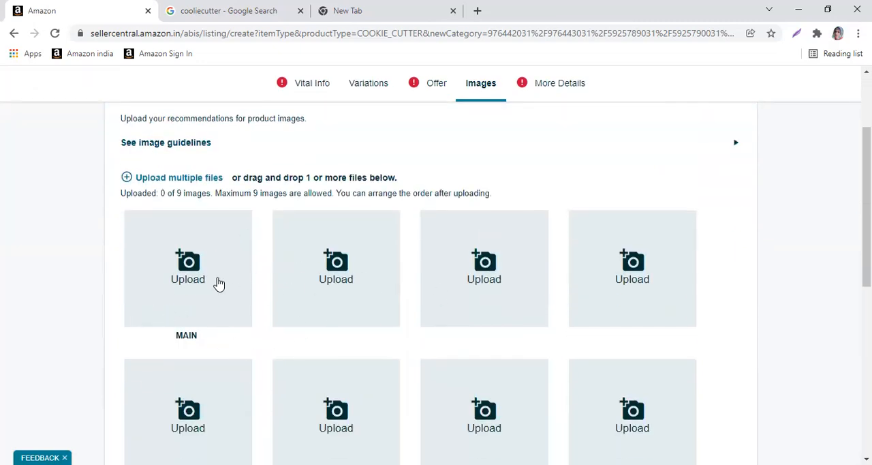
pyautogui.scroll(-1, 463, 306)
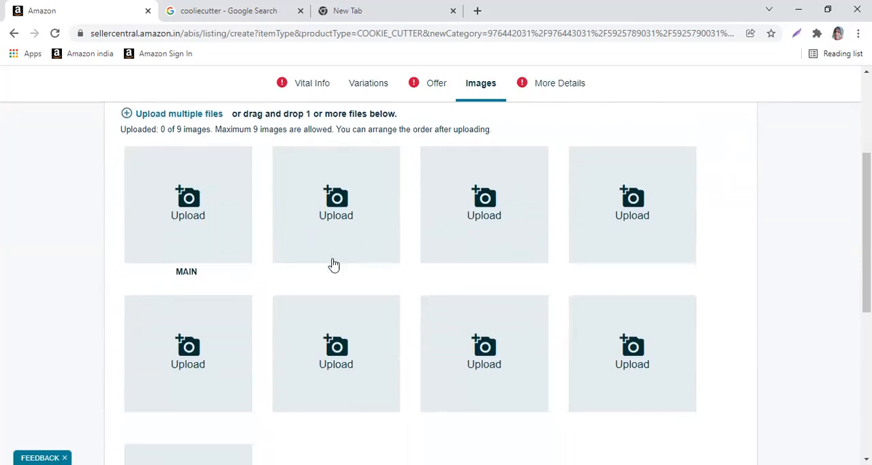
pyautogui.scroll(1, 383, 289)
pyautogui.scroll(1, 383, 289)
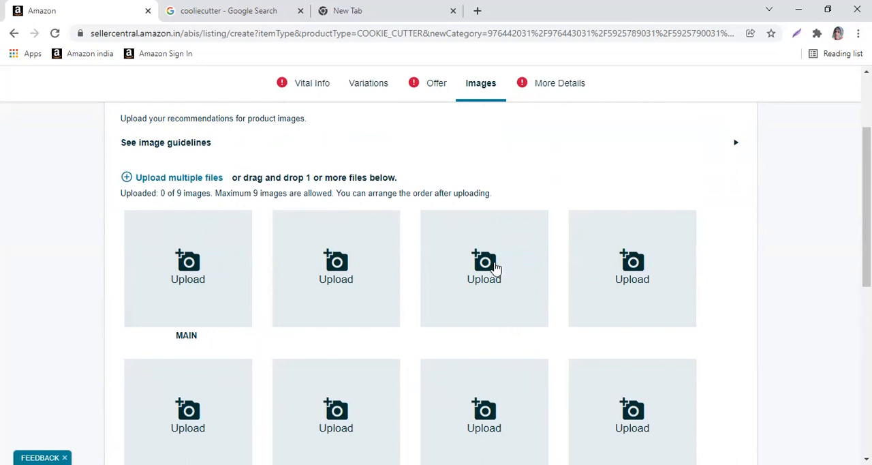
# Examine the required Unit Count and Unit Count Type fields in More Details and try to save and finish the listing
pyautogui.click(560, 85)
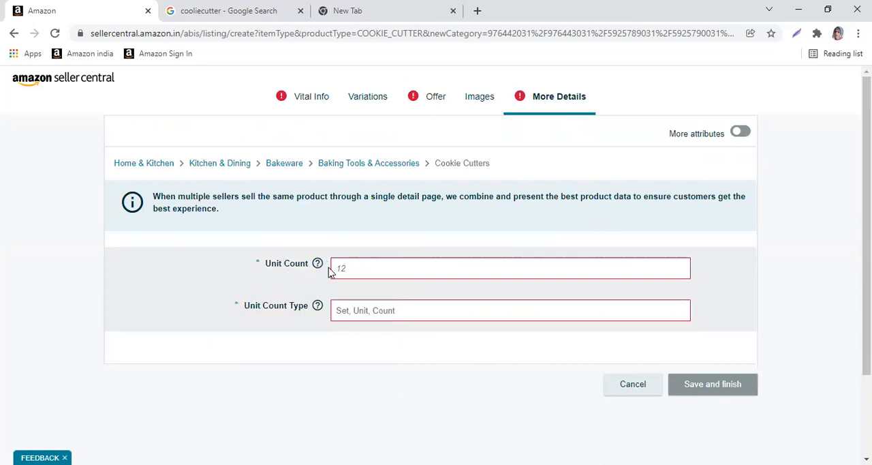
pyautogui.click(343, 268)
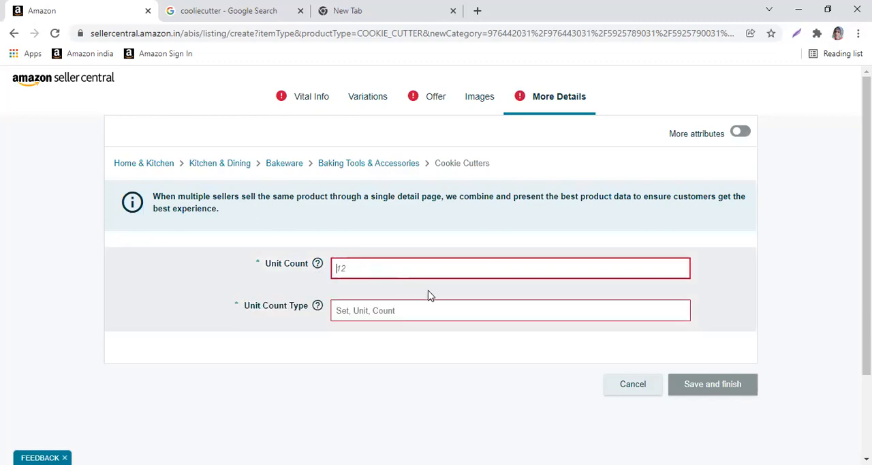
pyautogui.click(713, 387)
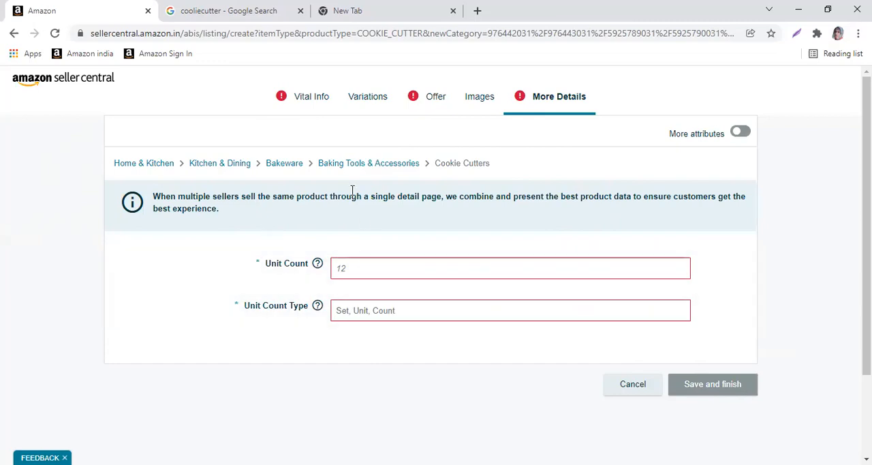
# Review the listing's color variation setup and the white variation's SKU, product ID, condition, price and quantity
pyautogui.click(370, 96)
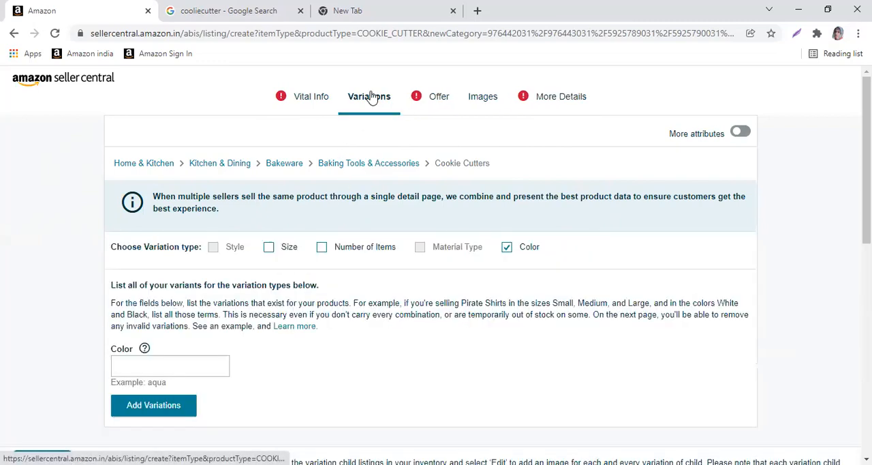
pyautogui.scroll(-4, 417, 275)
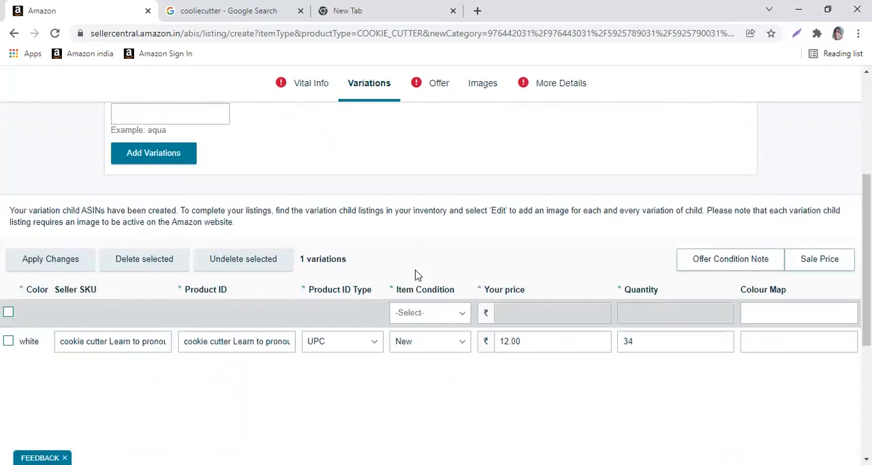
pyautogui.scroll(-2, 418, 275)
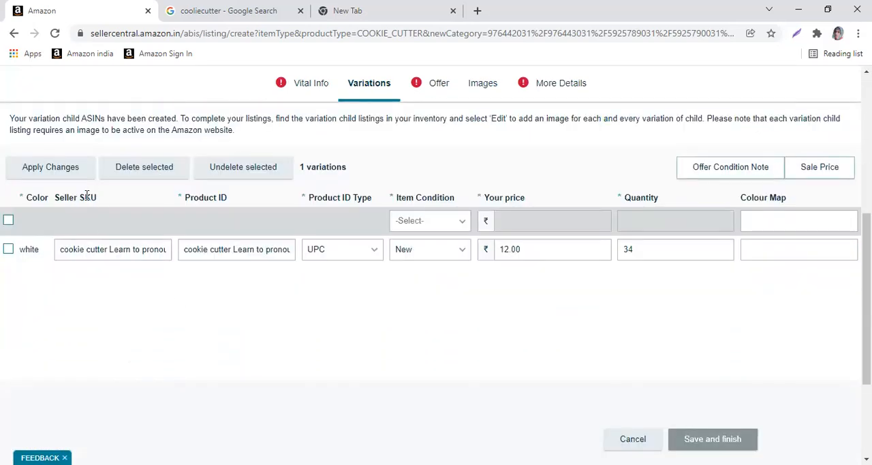
pyautogui.moveTo(74, 197); pyautogui.dragTo(104, 203)
pyautogui.click(96, 201)
pyautogui.scroll(2, 147, 160)
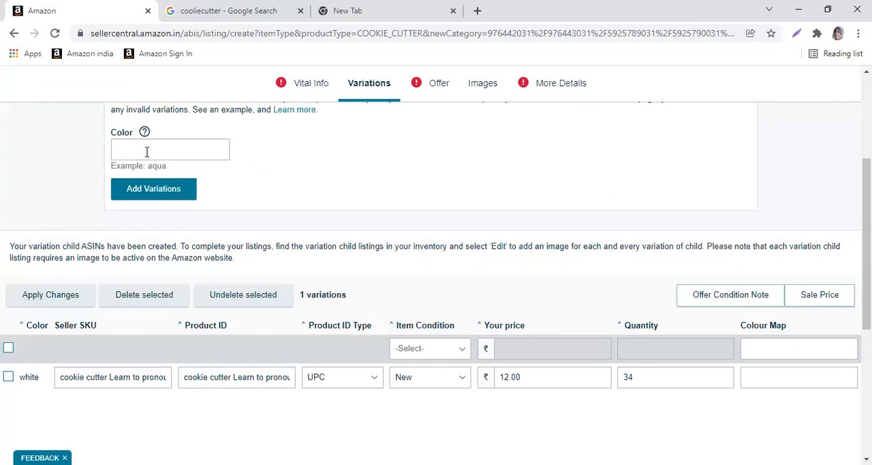
pyautogui.scroll(-2, 140, 276)
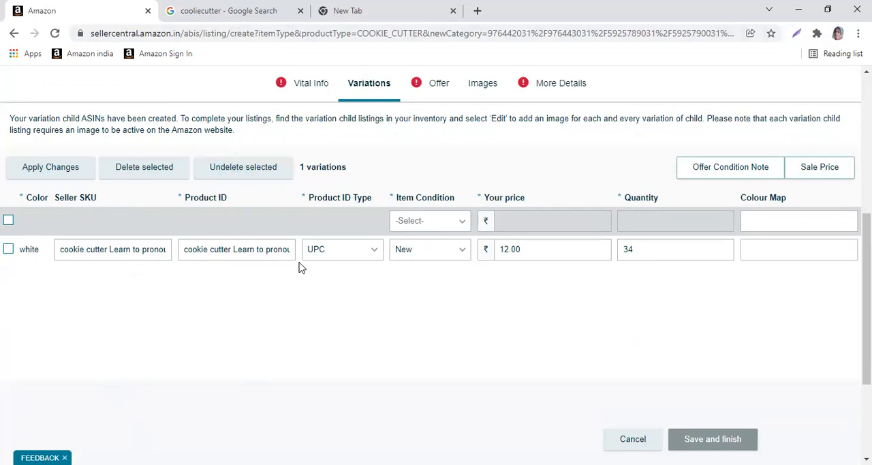
pyautogui.scroll(-1, 436, 281)
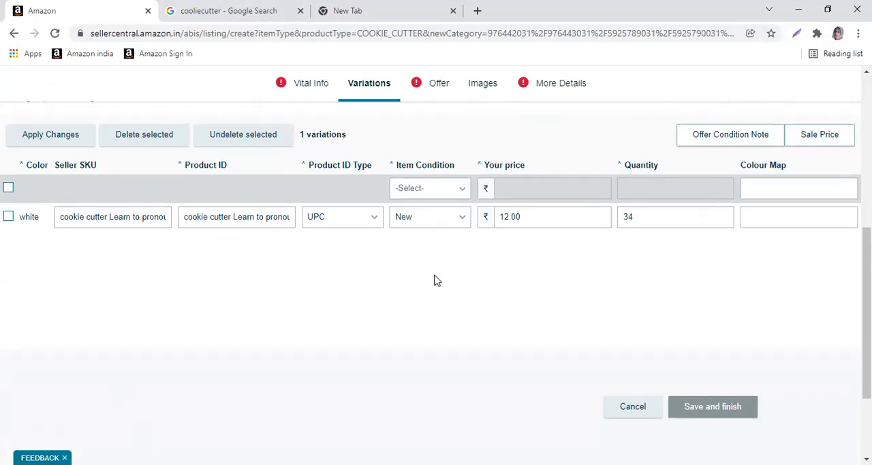
pyautogui.scroll(-3, 436, 281)
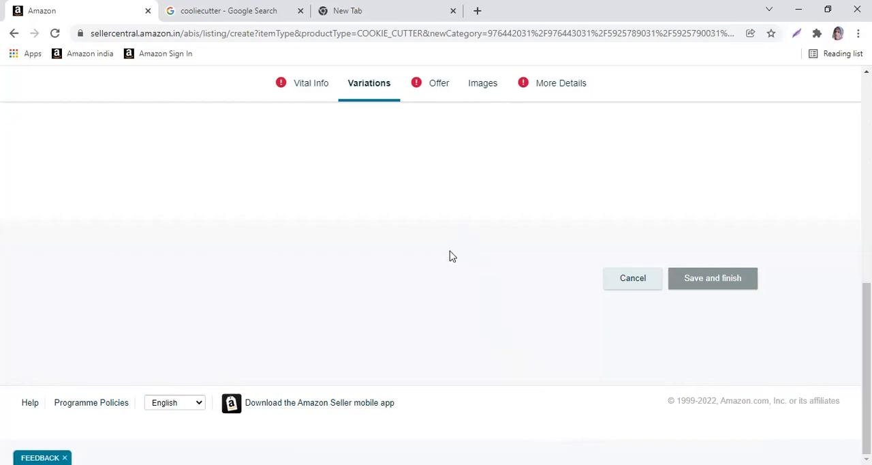
# Review all of the listing's image upload slots and the image recommendations above them
pyautogui.click(480, 85)
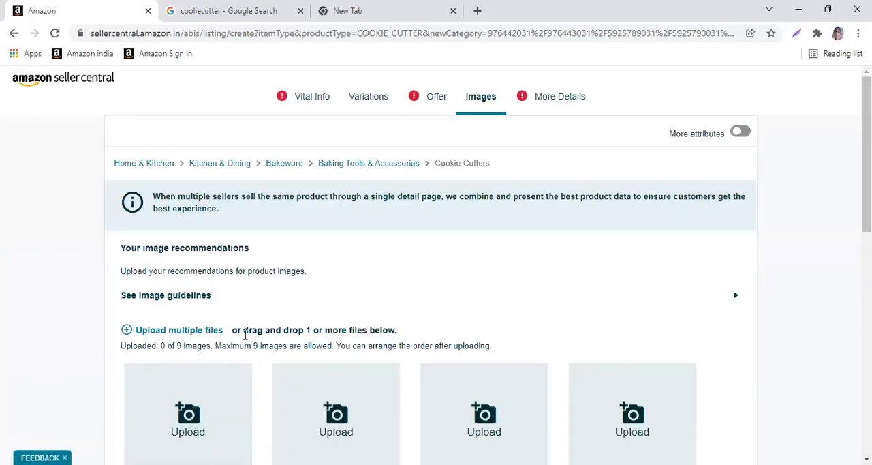
pyautogui.scroll(-3, 310, 319)
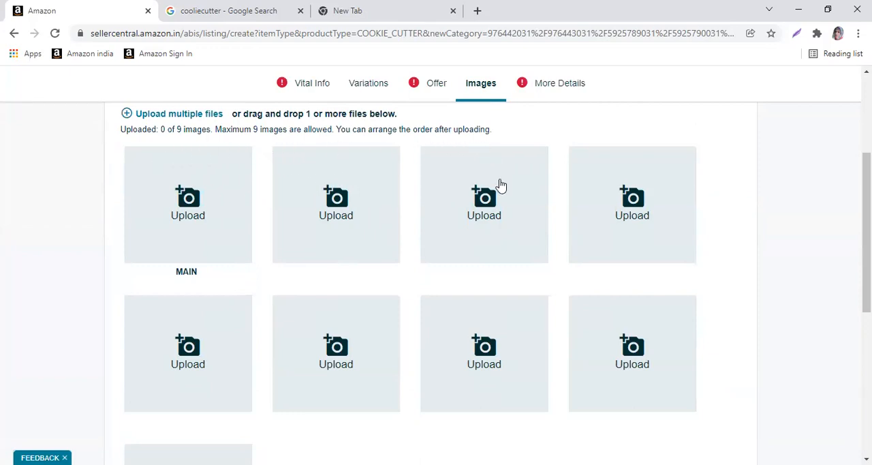
pyautogui.scroll(-1, 507, 263)
pyautogui.scroll(-5, 506, 263)
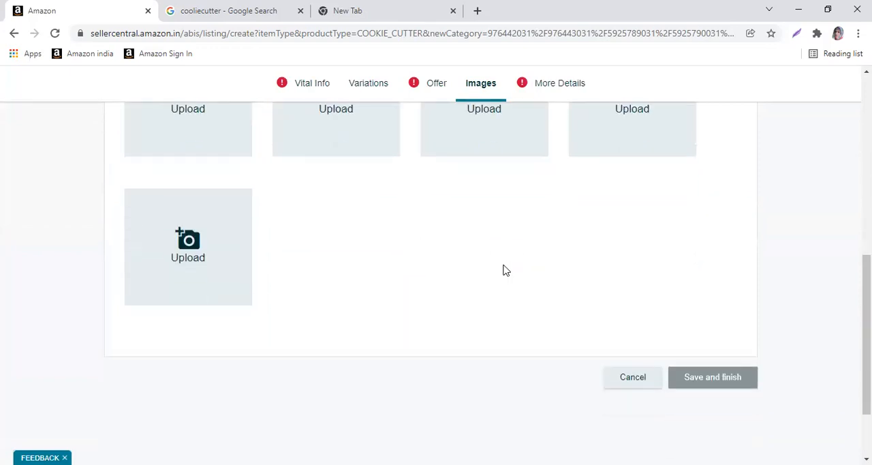
pyautogui.scroll(2, 504, 271)
pyautogui.scroll(3, 504, 271)
pyautogui.scroll(2, 440, 232)
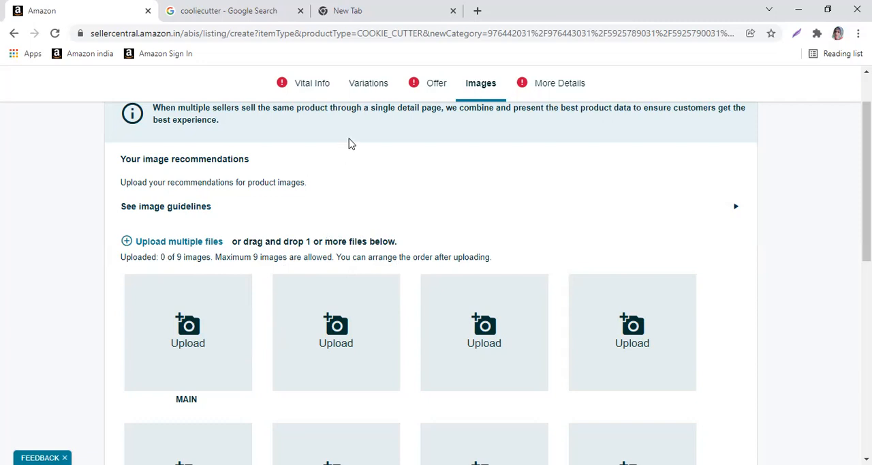
pyautogui.click(348, 10)
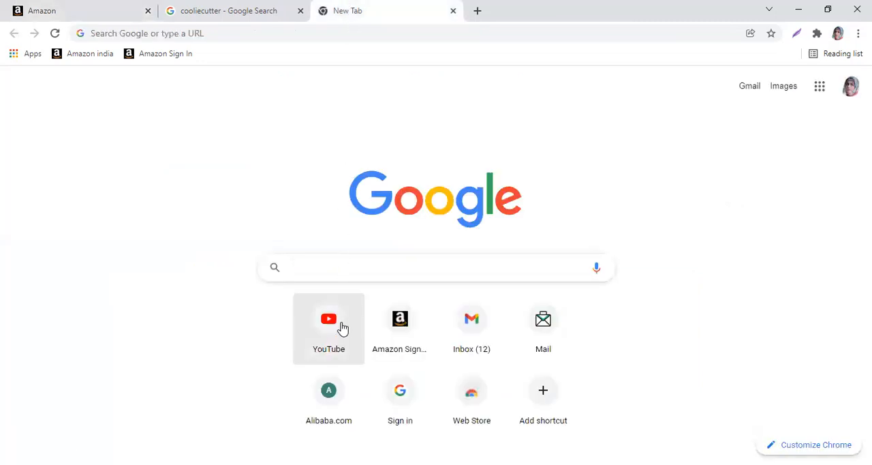
pyautogui.click(317, 268)
pyautogui.scroll(-2, 320, 364)
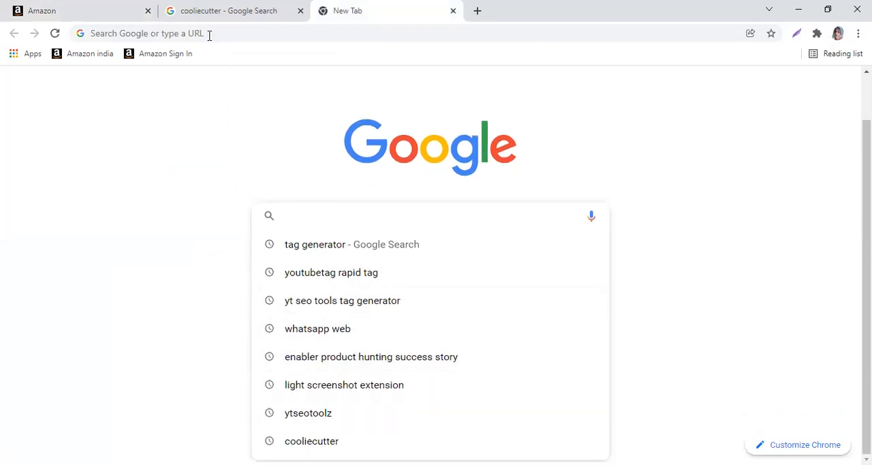
pyautogui.click(87, 8)
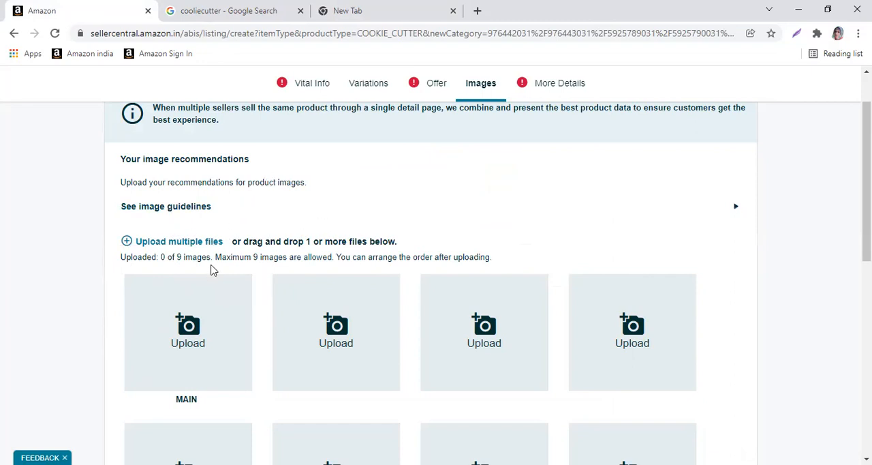
pyautogui.scroll(-2, 211, 270)
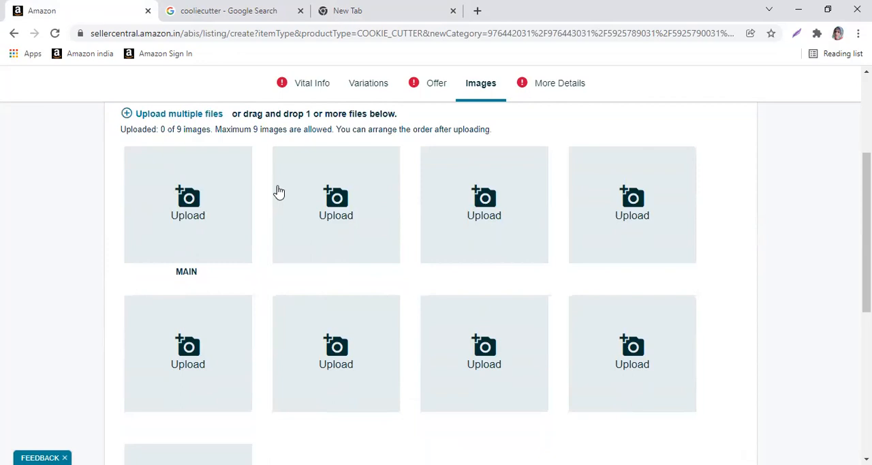
pyautogui.scroll(3, 262, 227)
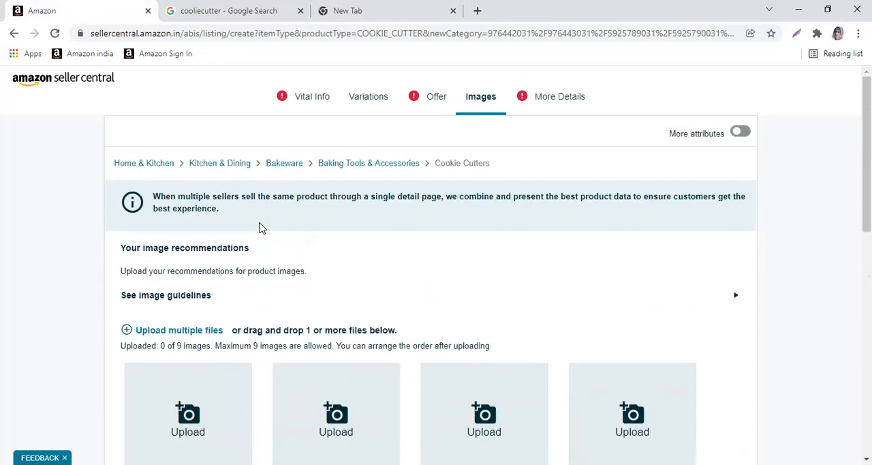